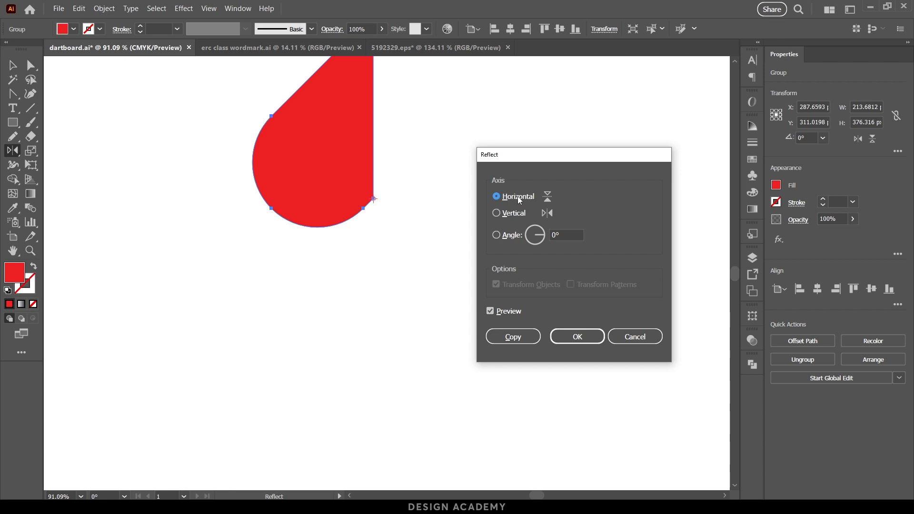
Reflect a copy of the red half-heart across the vertical axis to complete the heart
click(518, 213)
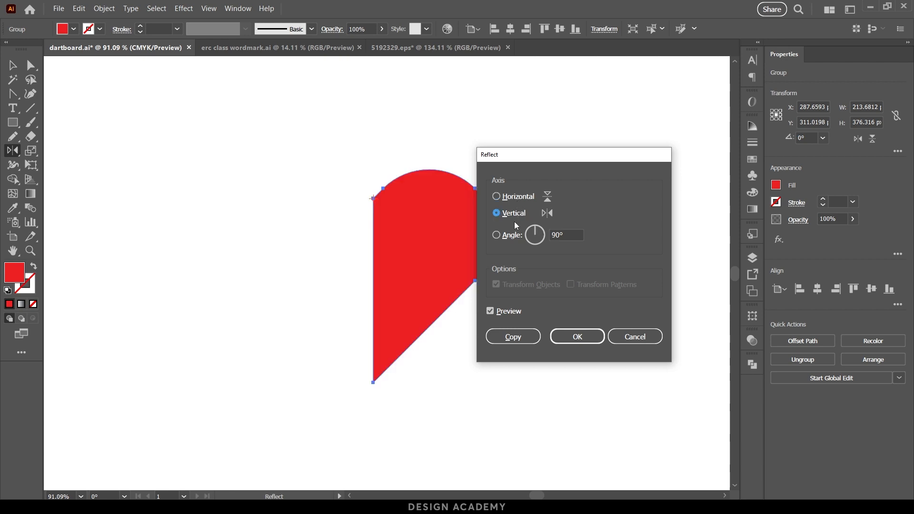
click(567, 234)
click(524, 215)
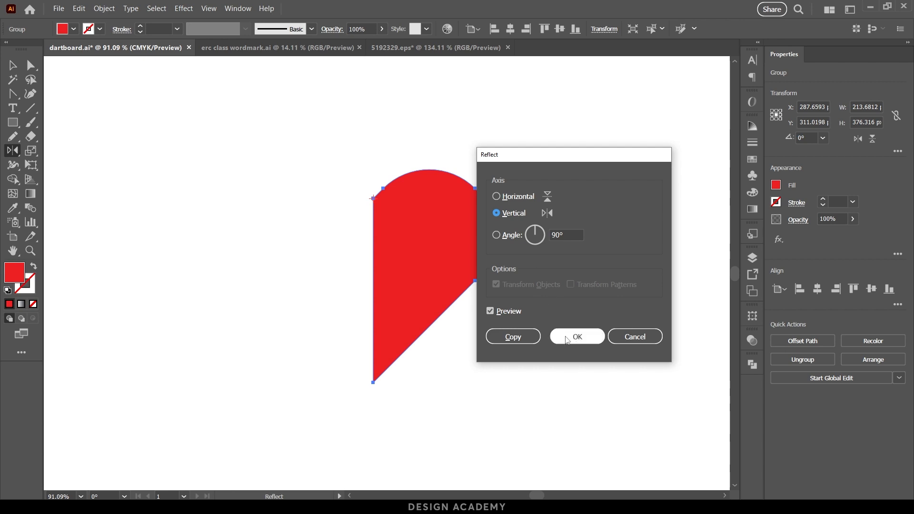
click(505, 337)
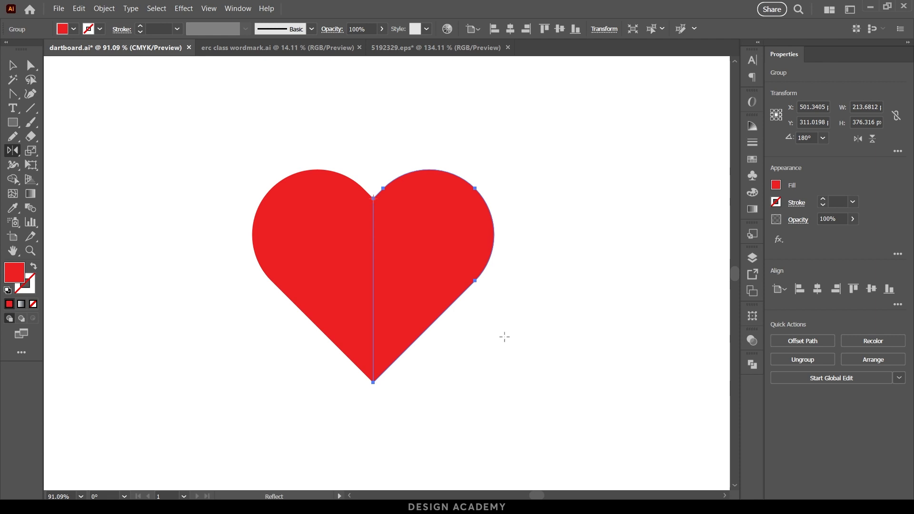
Duplicate the heart's right half into the empty space to the right of the heart
key(v)
scroll(505, 281, down, 3)
drag(505, 281, 391, 283)
scroll(449, 283, up, 1)
drag(334, 284, 566, 280)
Reflect the duplicated half-heart across the vertical axis and move it slightly left
right_click(562, 264)
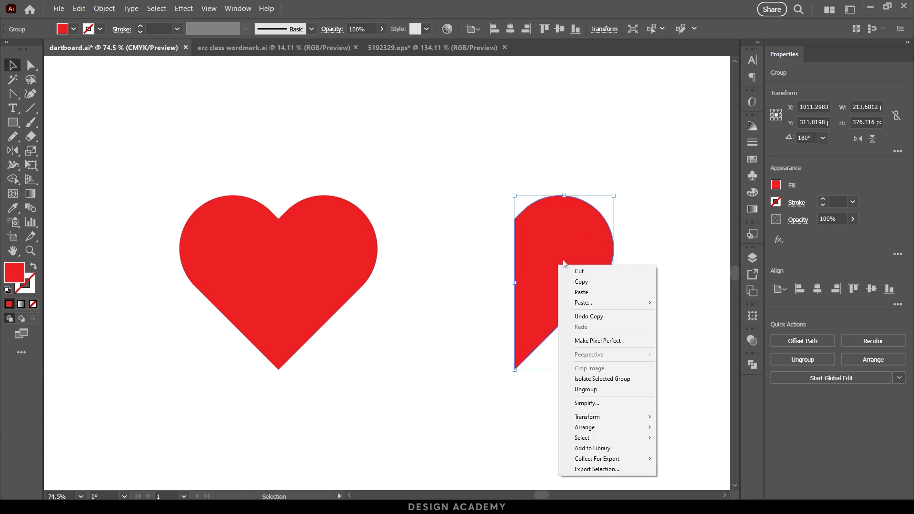
mouse_move(607, 417)
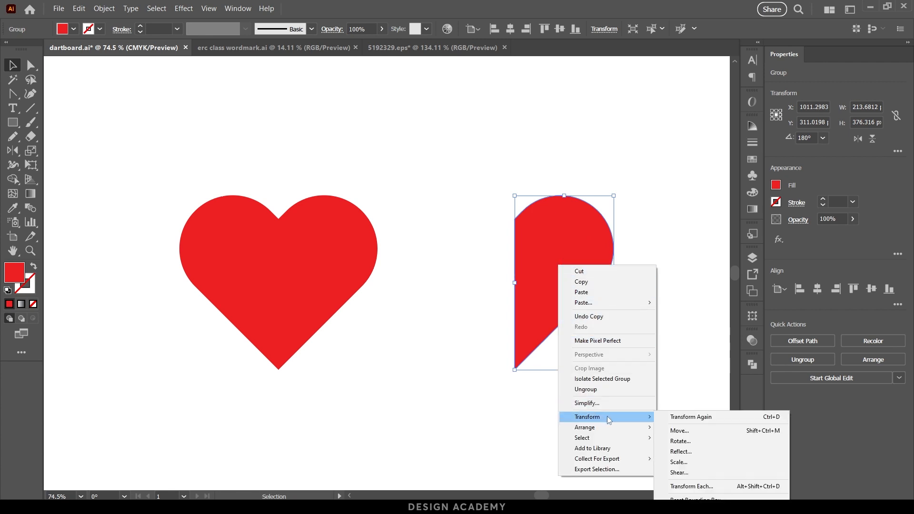
click(704, 450)
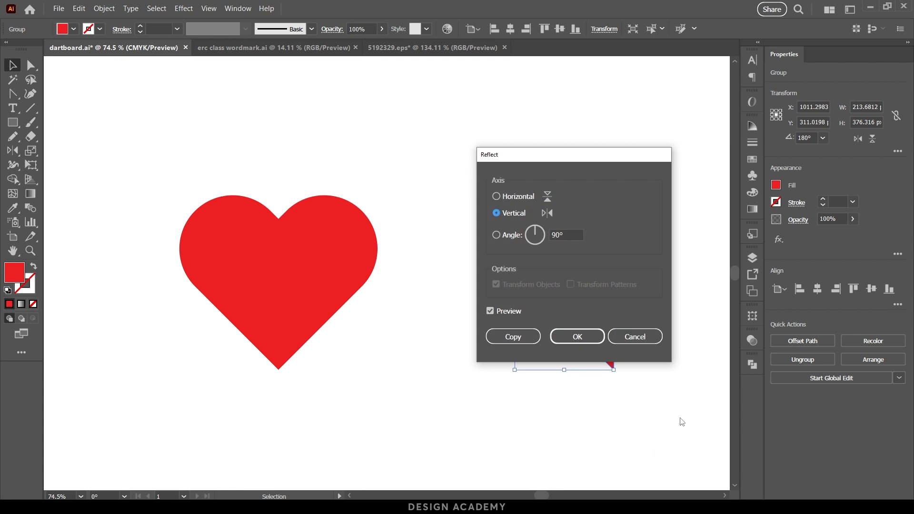
click(576, 338)
drag(574, 306, 538, 305)
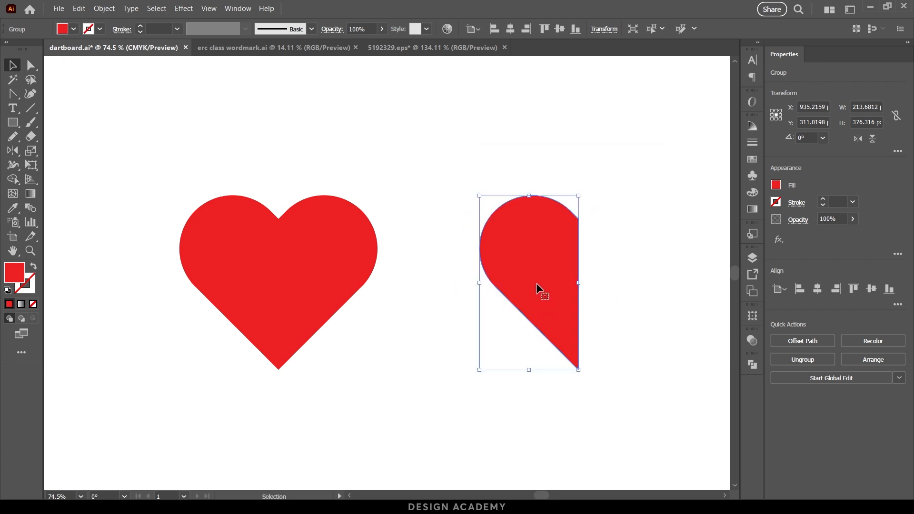
Flip the duplicated half-heart horizontally and vertically several times in place
click(858, 139)
click(858, 139)
click(858, 139)
click(858, 138)
click(871, 139)
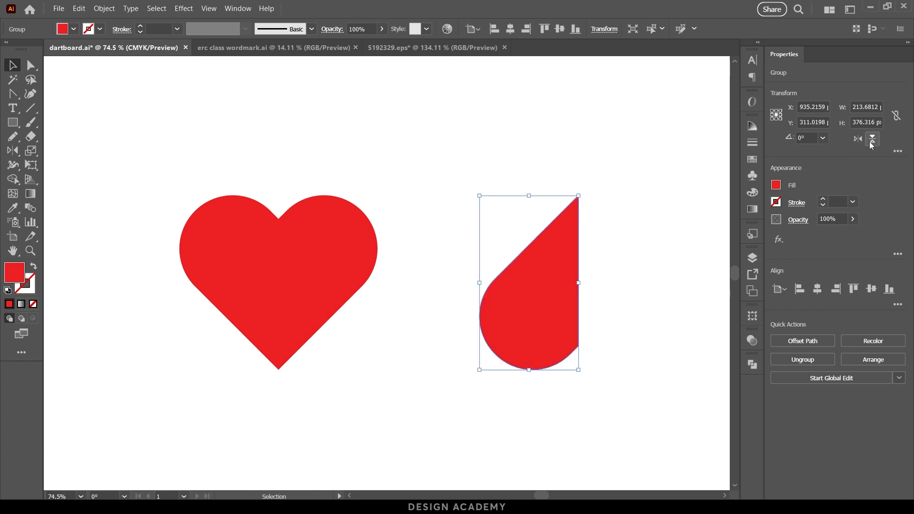
click(858, 140)
click(870, 140)
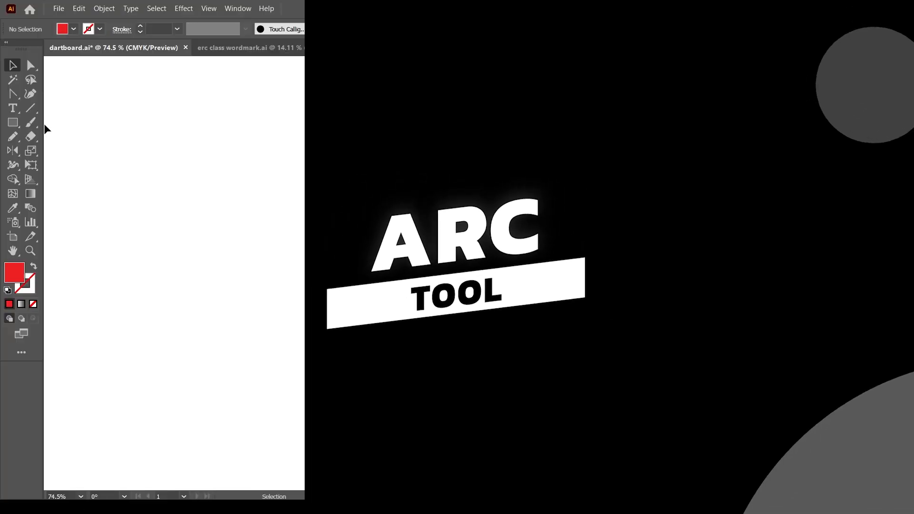
click(30, 110)
drag(30, 111, 82, 107)
drag(244, 133, 494, 135)
key(ctrl+z)
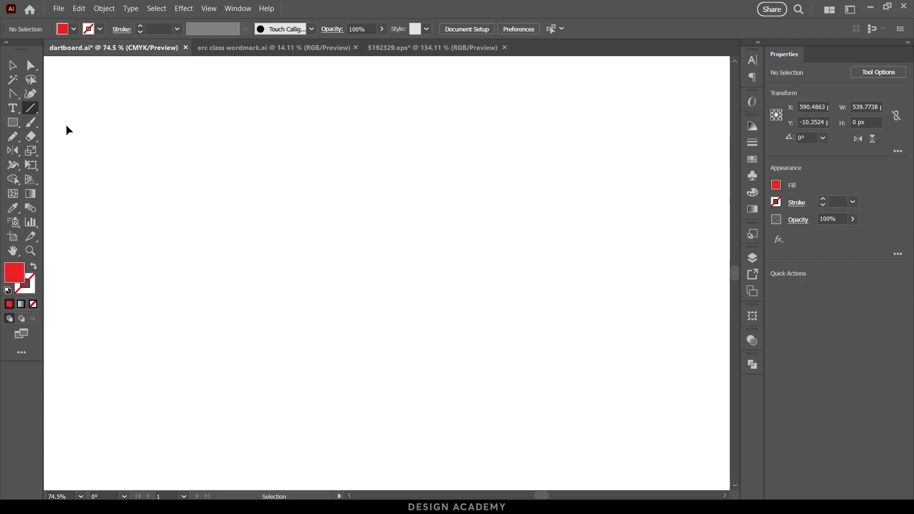
With no fill and a red stroke, draw a quarter-circle arc about 381 px wide, toggling its concavity, and a second arc from its upper end
drag(31, 110, 86, 122)
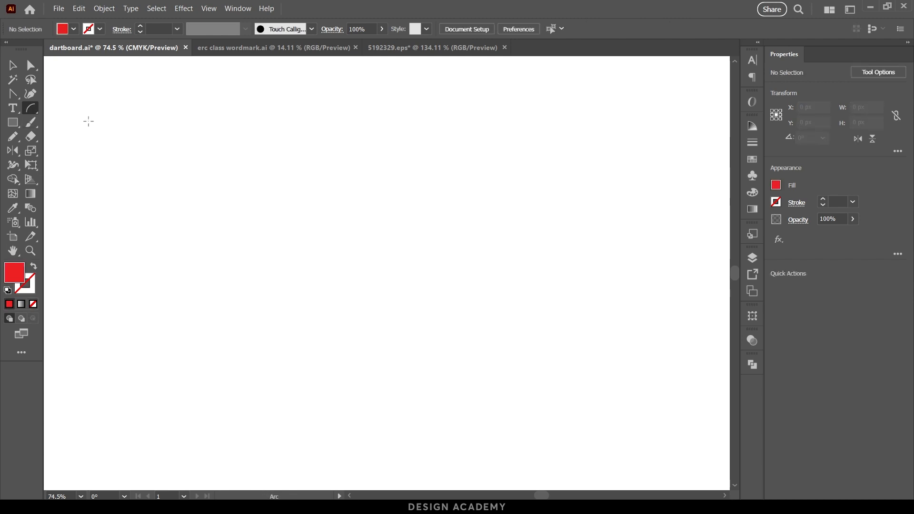
click(34, 266)
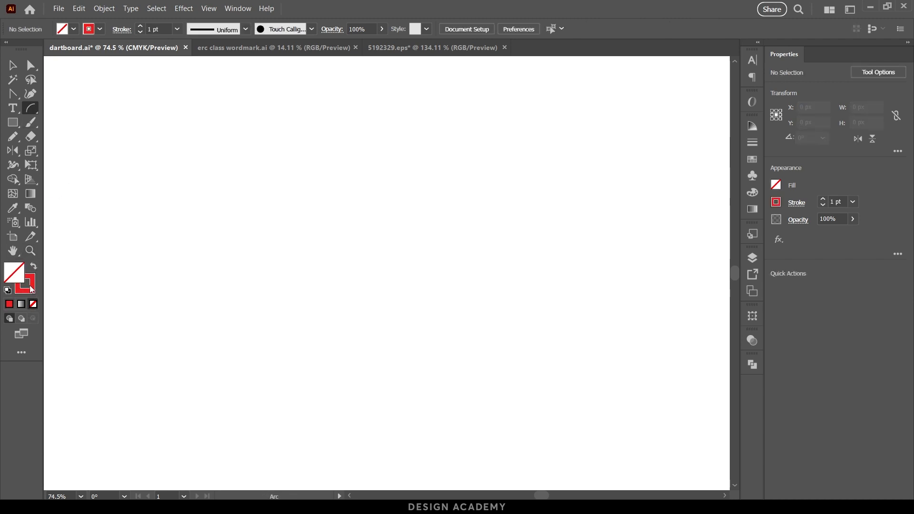
drag(430, 155, 327, 332)
key(x)
key(x)
key(x)
key(x)
key(x)
key(x)
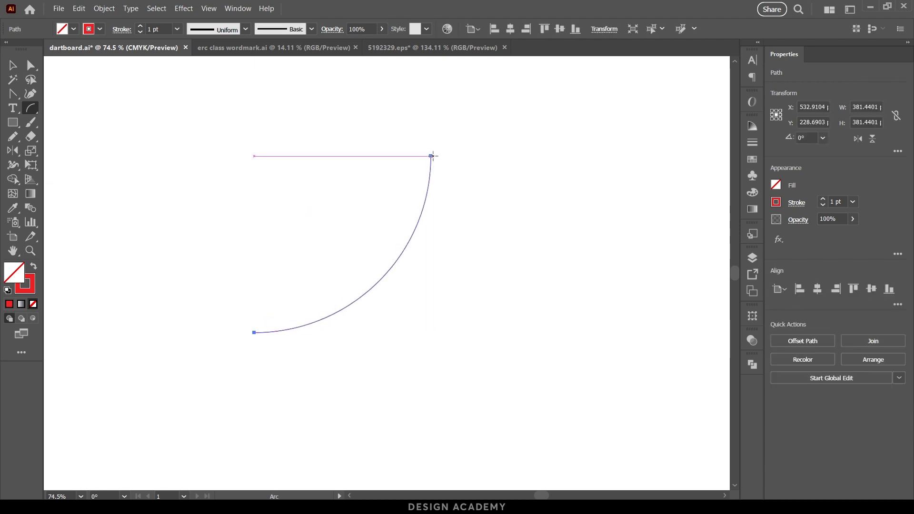
drag(430, 155, 486, 330)
key(v)
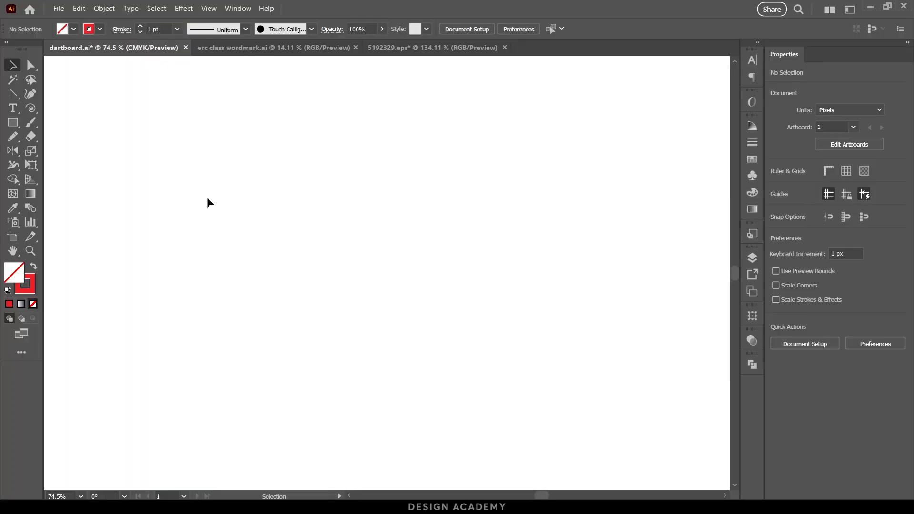
Draw a spiral about 404 by 395 px with the Spiral tool, adjusting it up and down to 25 segments
click(35, 110)
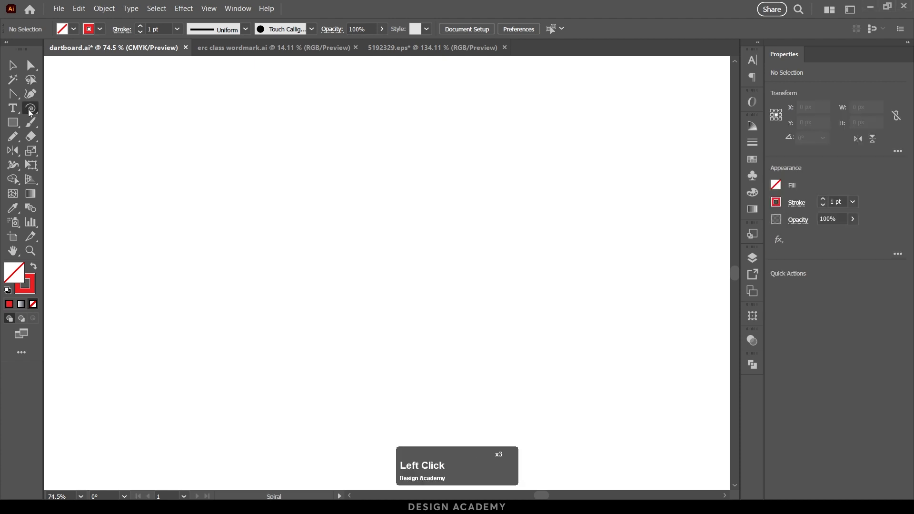
click(29, 110)
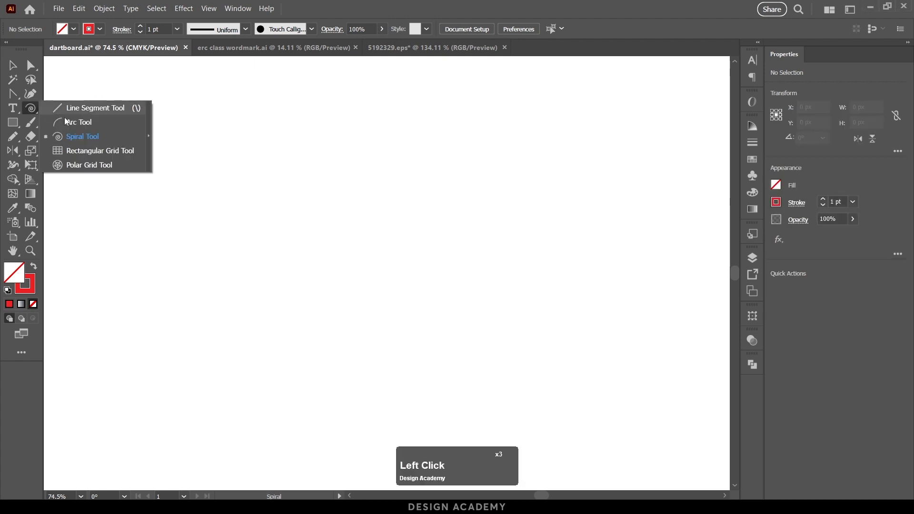
click(83, 140)
drag(366, 215, 455, 138)
key(Up)
key(Down)
key(Down)
key(Down)
key(Down)
key(Down)
key(Up)
key(Up)
key(Up)
key(Up)
key(Up)
key(Up)
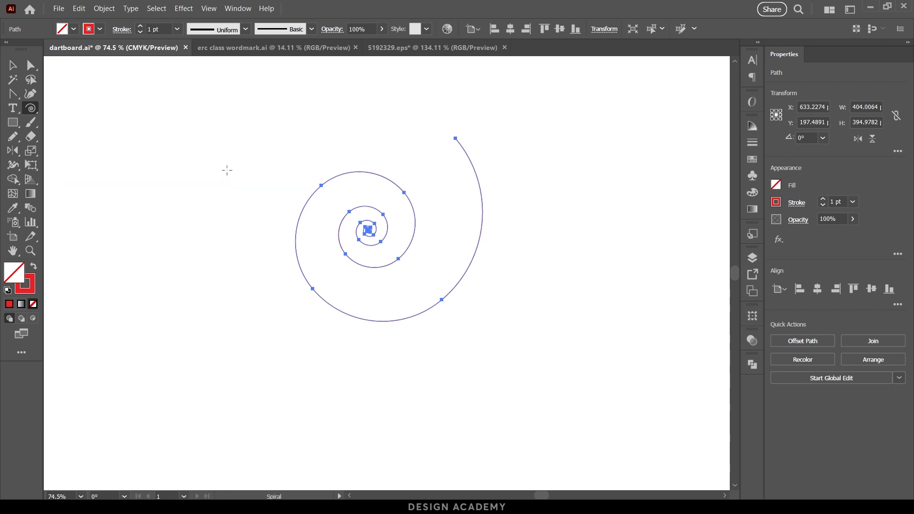
Create a second spiral left of the first by values: radius 247.3092 px, decay 80% and 25 segments
click(210, 166)
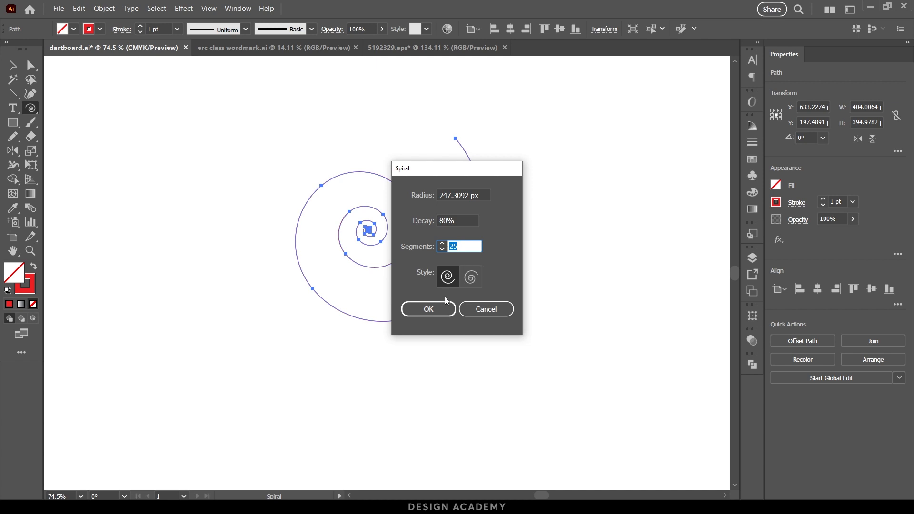
click(443, 310)
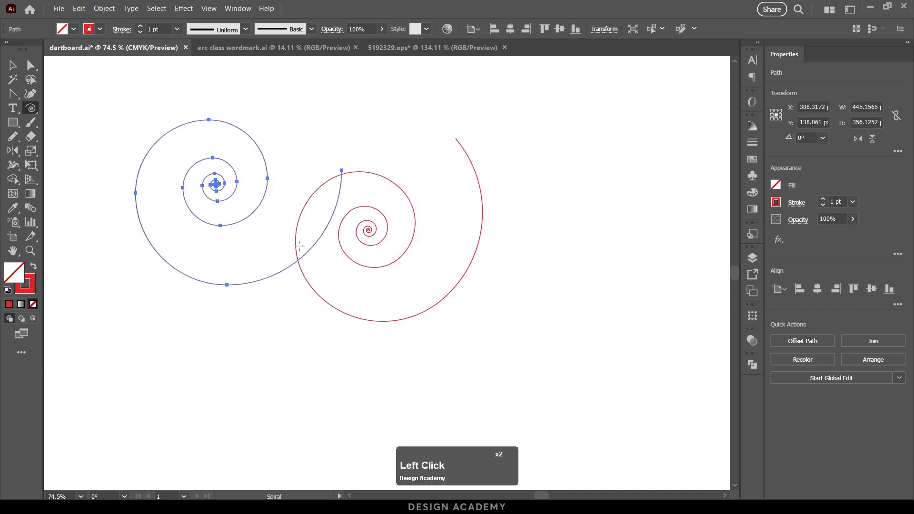
key(v)
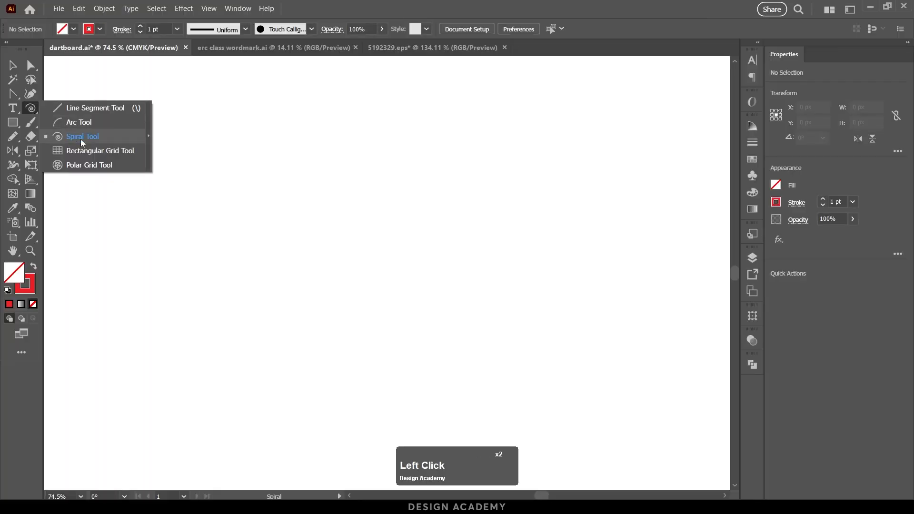
Draw a rectangular grid about 604 by 489 px, adjusting it to 6 horizontal and 12 vertical dividers
click(127, 150)
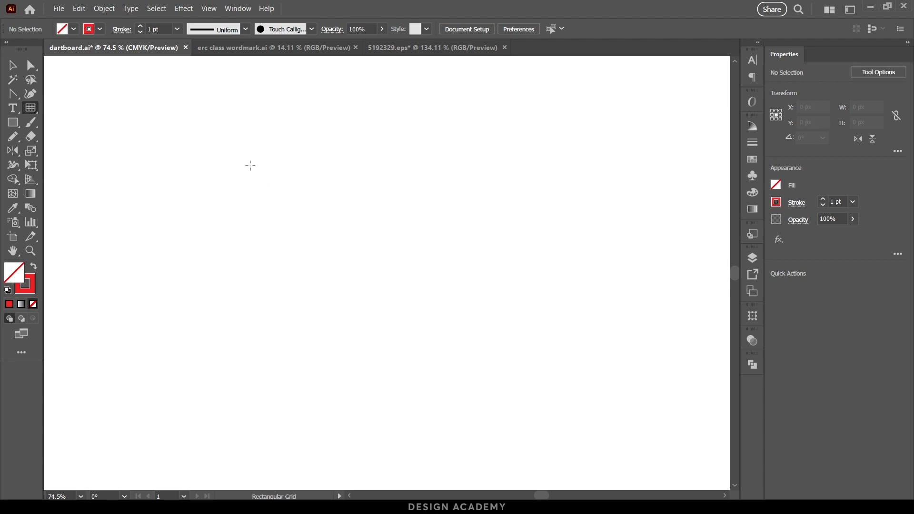
drag(216, 143, 496, 370)
key(Up)
key(Up)
key(Up)
key(Up)
key(Up)
key(Up)
key(Up)
key(Up)
key(Up)
key(Up)
key(Up)
key(Up)
key(Down)
key(Down)
key(Down)
key(Down)
key(Down)
key(Down)
key(Down)
key(Down)
key(Down)
key(Down)
key(Down)
key(Down)
key(Down)
key(Up)
key(Up)
key(Right)
key(Right)
key(Right)
key(Right)
key(Right)
key(Right)
key(Right)
key(Left)
key(Left)
key(Left)
key(Right)
key(Right)
key(Right)
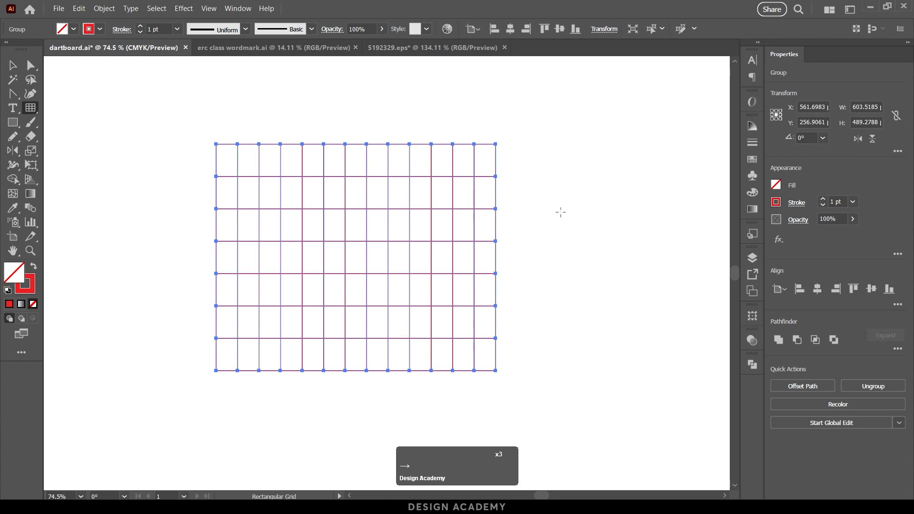
Start a second rectangular grid to the right of the first, 300 px wide and 200 px high
click(553, 202)
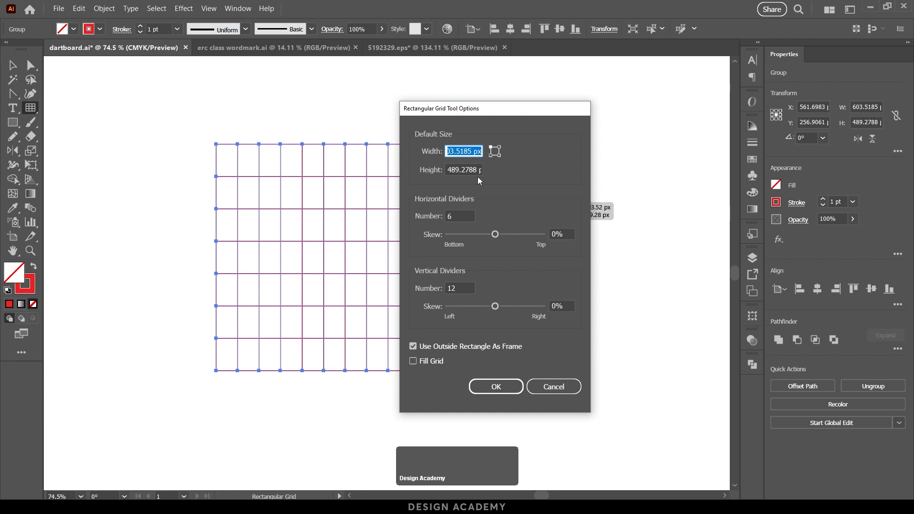
text(300)
key(Tab)
text(200)
key(Tab)
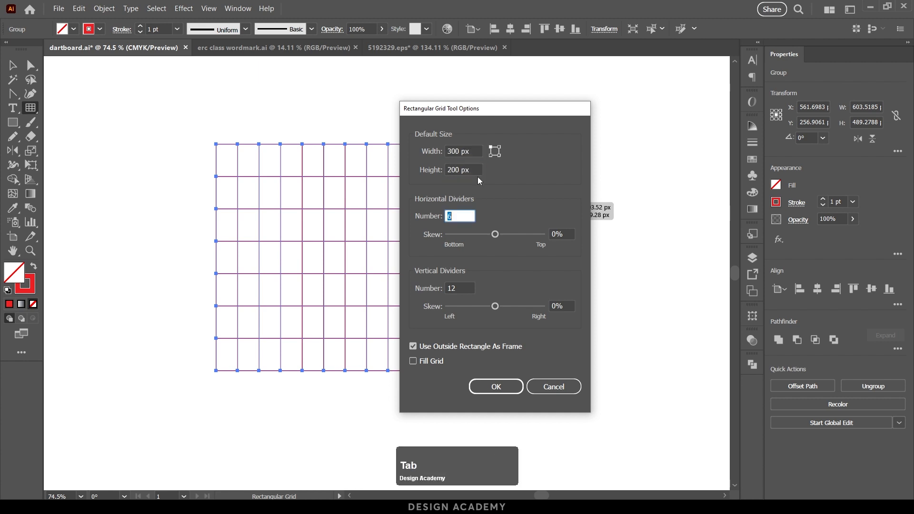
Give the new grid 5 horizontal and 10 vertical dividers, create it and deselect it
key(Tab)
key(shift+Tab)
text(5)
key(Tab)
key(Tab)
text(10)
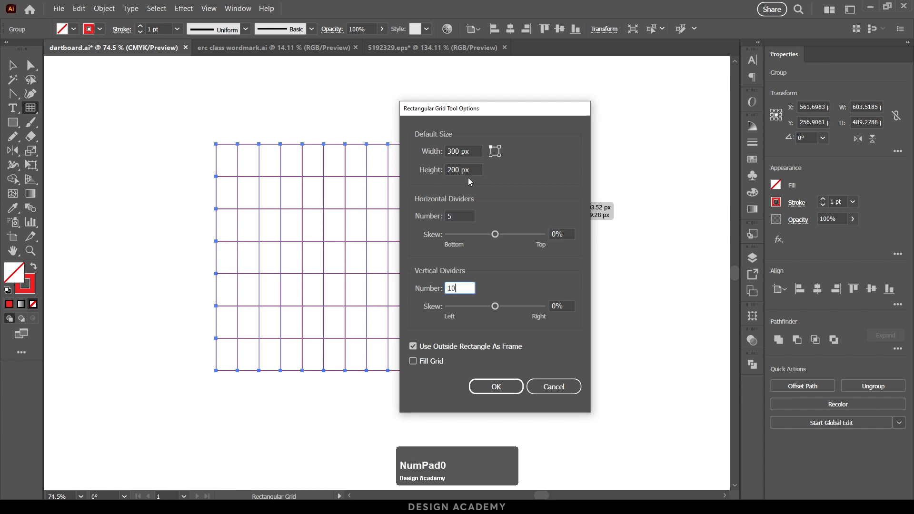
click(495, 386)
key(v)
click(597, 312)
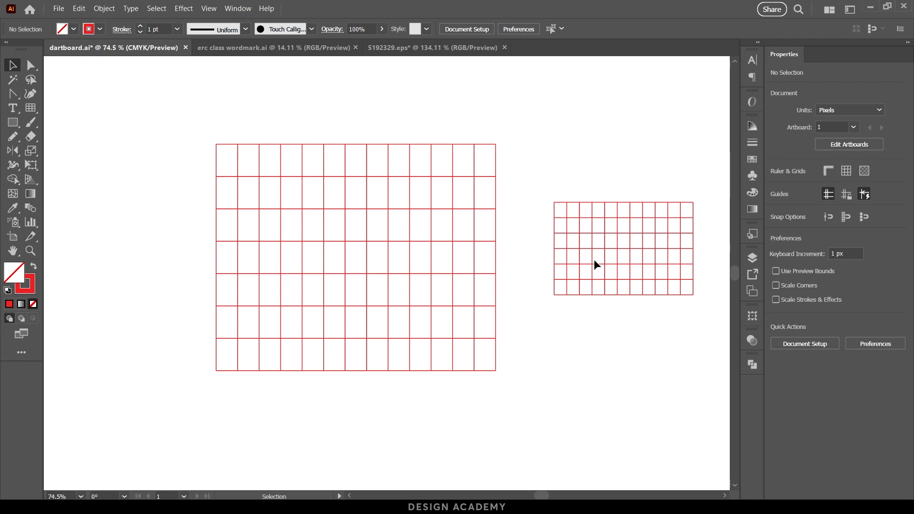
click(537, 274)
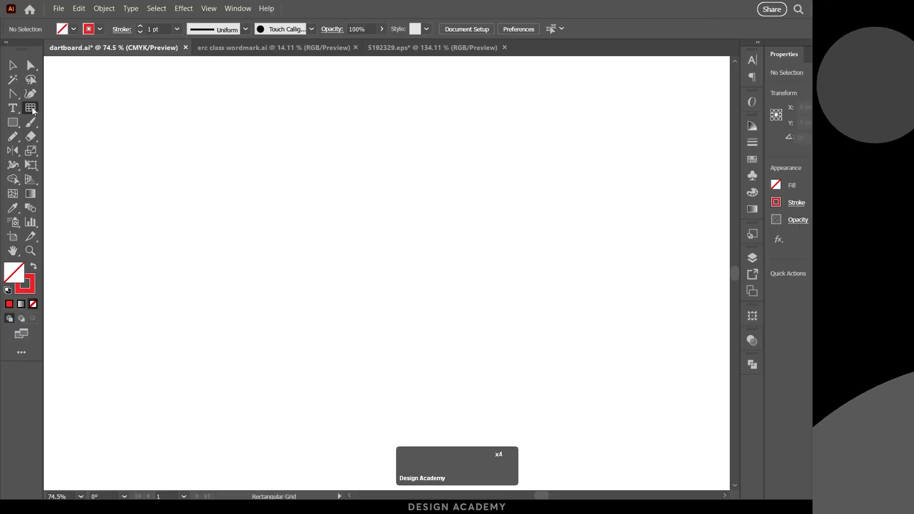
Draw a polar grid about 375 by 354 px, adjusting it to 3 concentric and 20 radial dividers
click(31, 108)
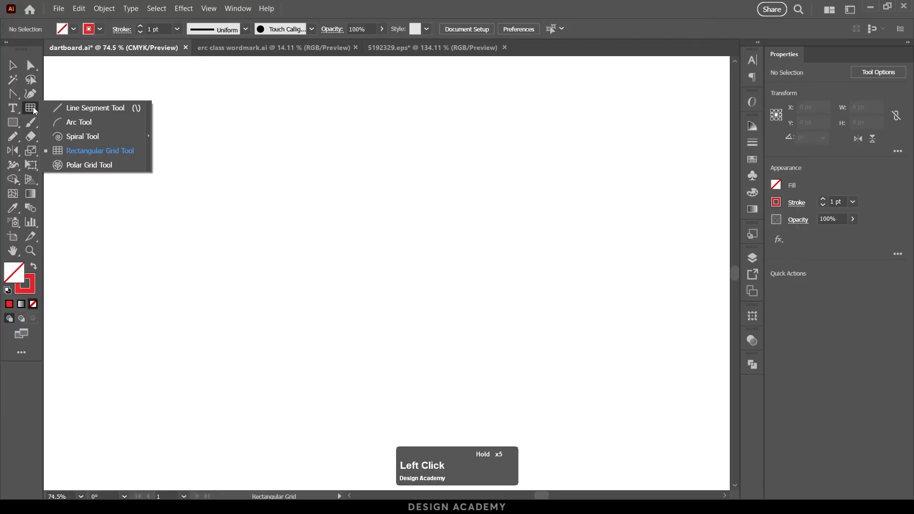
click(91, 165)
drag(333, 204, 497, 371)
key(Up)
drag(498, 371, 498, 367)
key(Up)
key(Up)
key(Up)
key(Up)
key(Up)
key(Up)
key(Down)
key(Down)
key(Down)
key(Down)
key(Down)
key(Down)
key(Down)
key(Down)
key(Down)
key(Down)
key(Down)
key(Up)
key(Up)
key(Up)
key(Up)
key(Down)
key(Down)
key(Down)
key(Right)
key(Right)
key(Left)
key(Left)
key(Left)
key(Left)
key(Left)
key(Left)
key(Left)
key(Left)
key(Left)
key(Right)
key(Right)
key(Right)
key(Right)
key(Right)
key(Right)
key(Right)
key(Right)
key(Right)
key(Right)
key(Right)
key(Right)
key(Right)
key(Right)
key(Left)
key(Left)
key(Right)
key(Right)
key(Right)
key(Right)
key(Right)
key(Right)
key(Up)
key(Up)
key(Up)
key(Up)
key(Down)
key(Down)
key(Down)
key(Down)
key(Down)
key(Down)
key(Down)
Create a second polar grid left of the first by values: 375.2713 by 353.6803 px, 3 concentric and 20 radial dividers
click(200, 205)
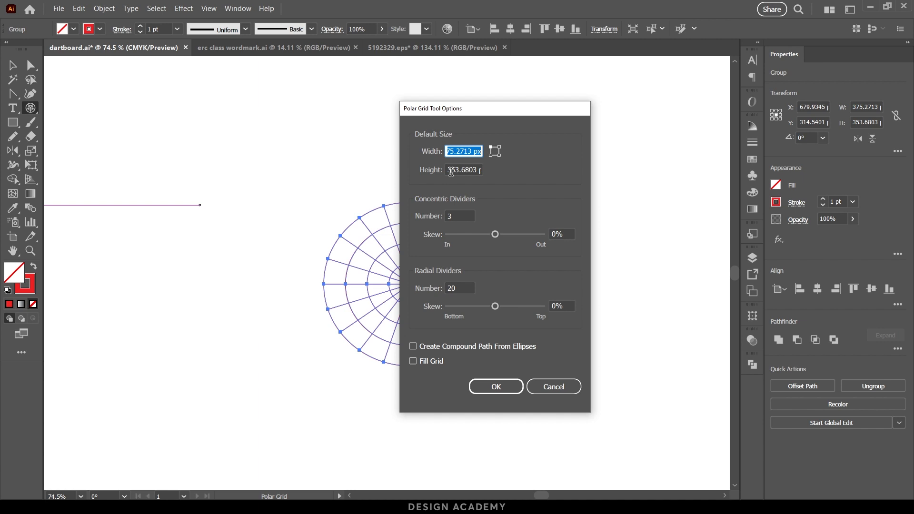
click(504, 387)
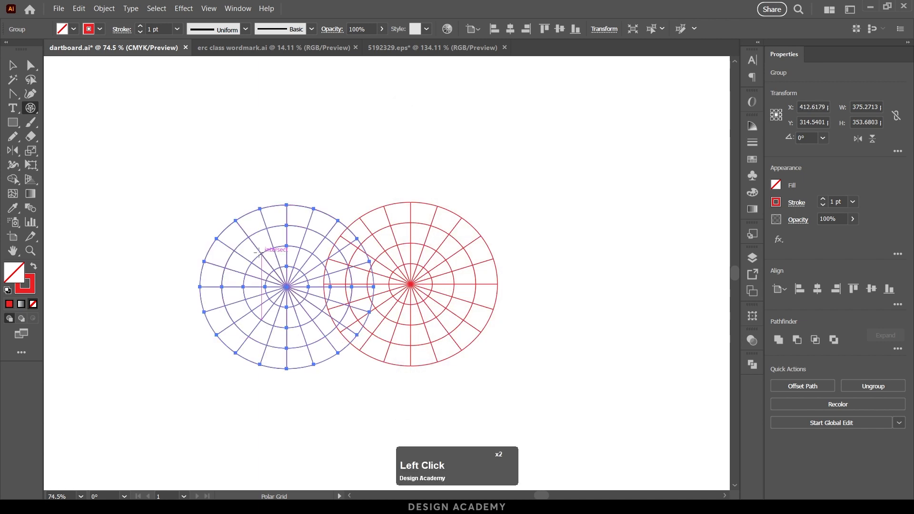
Delete both polar grids and draw a circular polar grid about 352 px across
key(v)
drag(153, 179, 511, 415)
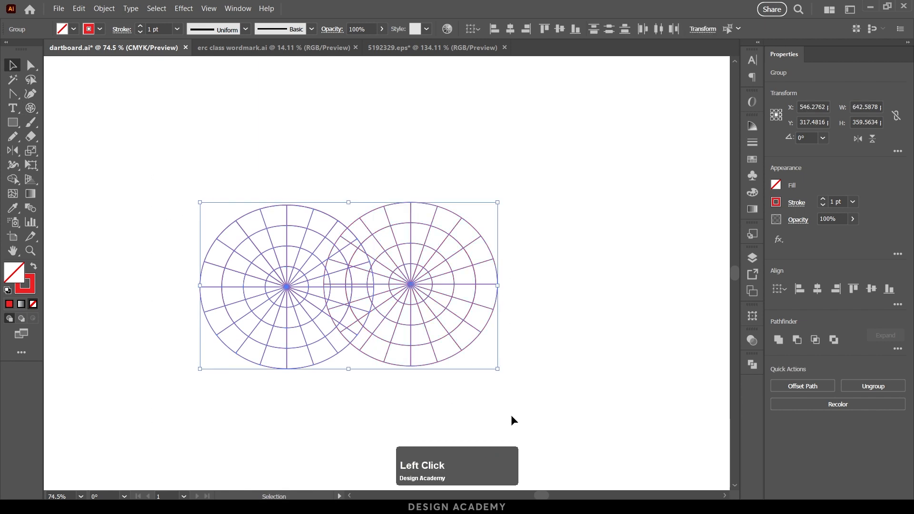
key(Delete)
click(31, 108)
drag(319, 180, 484, 346)
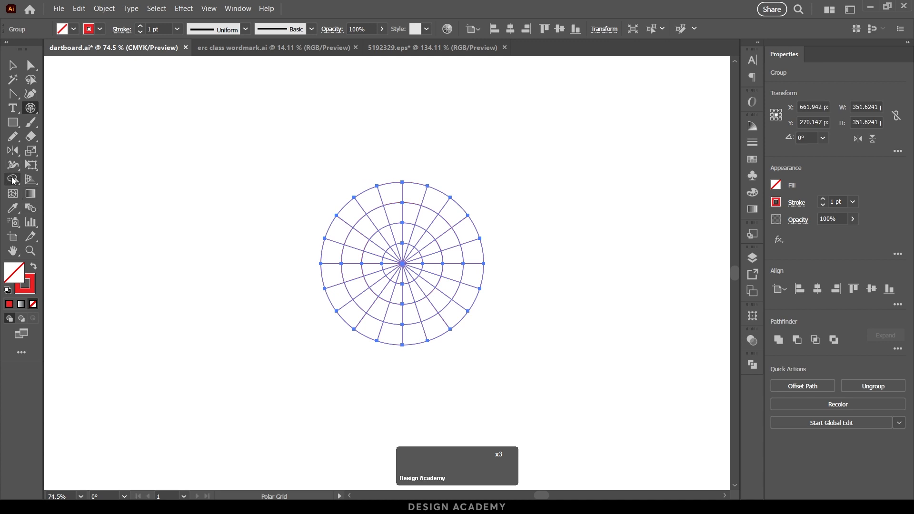
Swap to a red fill without stroke and merge the outer ring's upper-left and lower-right quarters with the Shape Builder
click(13, 180)
click(34, 267)
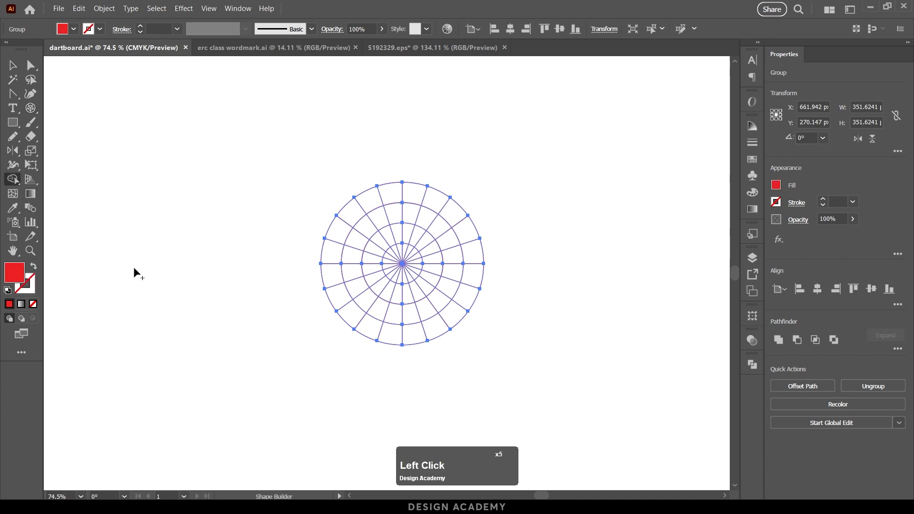
mouse_move(351, 287)
mouse_down()
mouse_move(334, 269)
mouse_move(344, 222)
mouse_move(398, 196)
mouse_up()
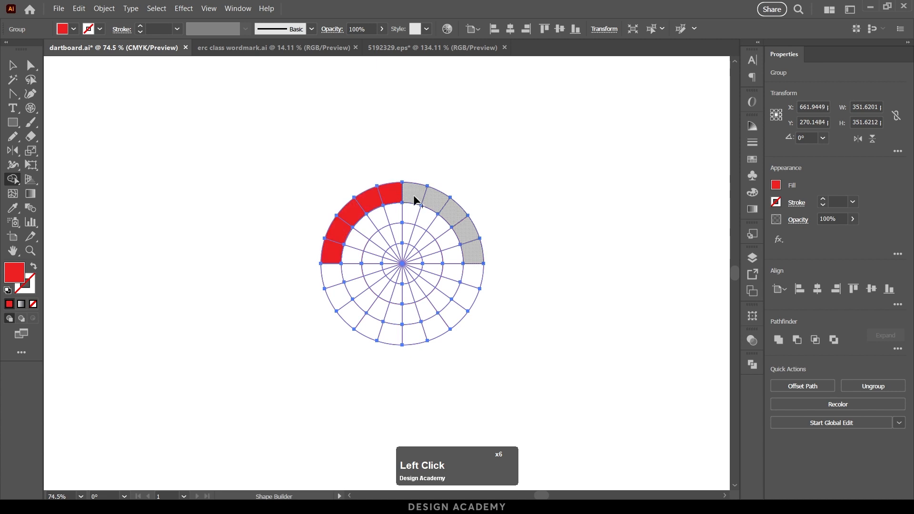
mouse_move(470, 275)
mouse_down()
mouse_move(448, 312)
mouse_move(419, 339)
mouse_up()
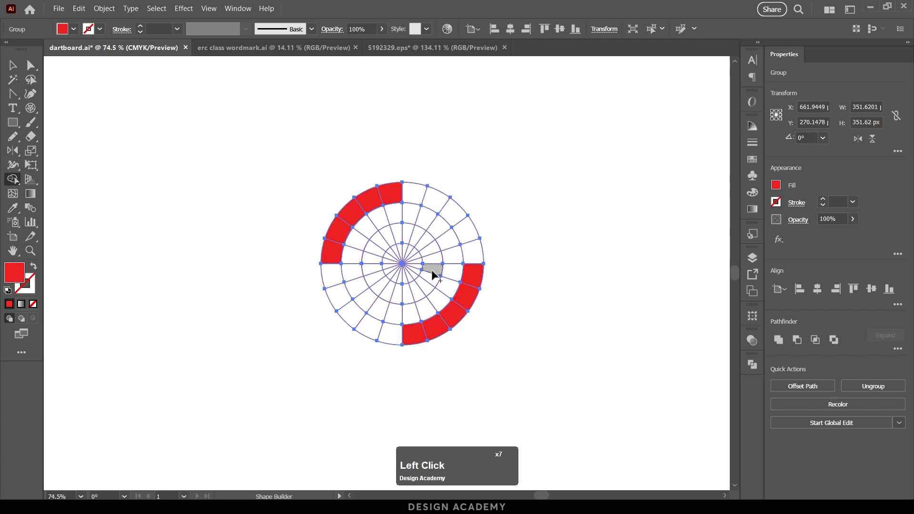
Merge alternating quarters of the next two rings inward into red bands, undoing a stray merge in the lower-left quarter
drag(393, 300, 356, 261)
key(ctrl+z)
drag(388, 313, 348, 279)
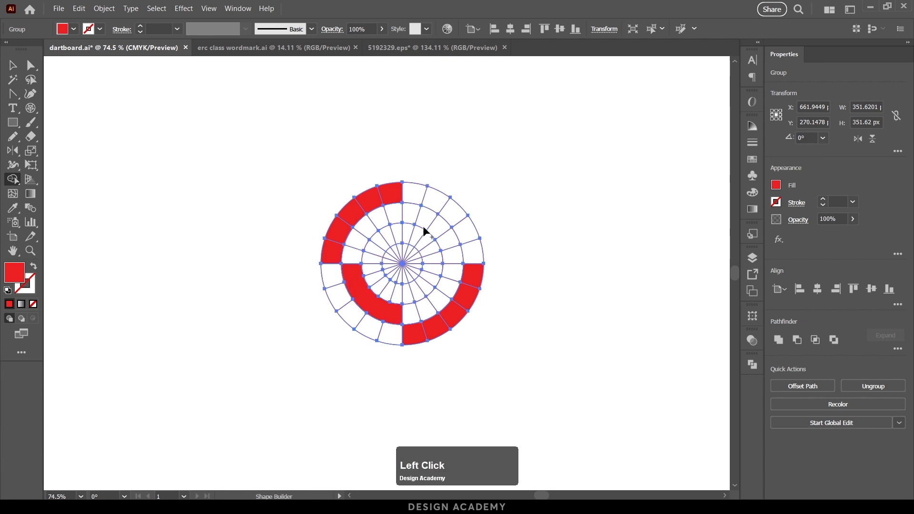
mouse_move(412, 213)
mouse_down()
mouse_move(447, 239)
mouse_move(452, 257)
mouse_move(427, 258)
mouse_move(432, 272)
mouse_move(407, 294)
mouse_move(398, 236)
mouse_move(371, 261)
mouse_up()
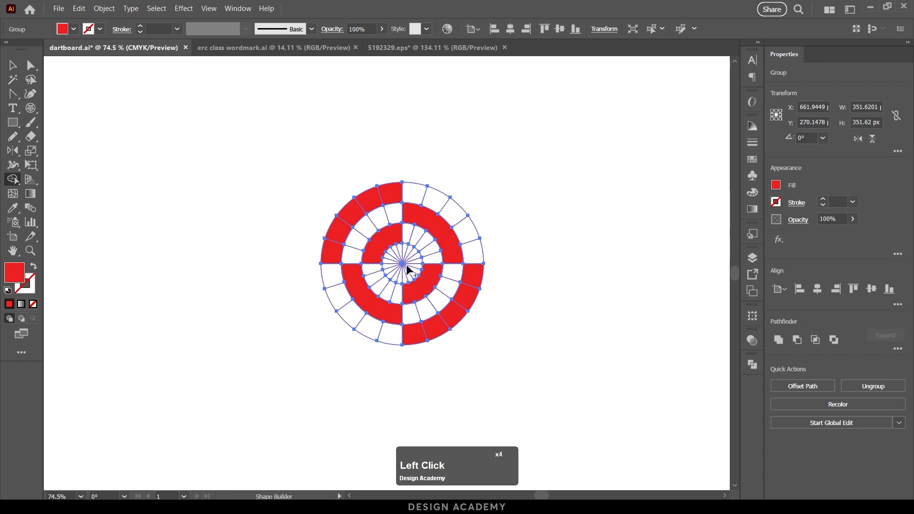
Ungroup the dartboard repeatedly to separate its pieces, and deselect them
key(v)
right_click(395, 273)
click(424, 397)
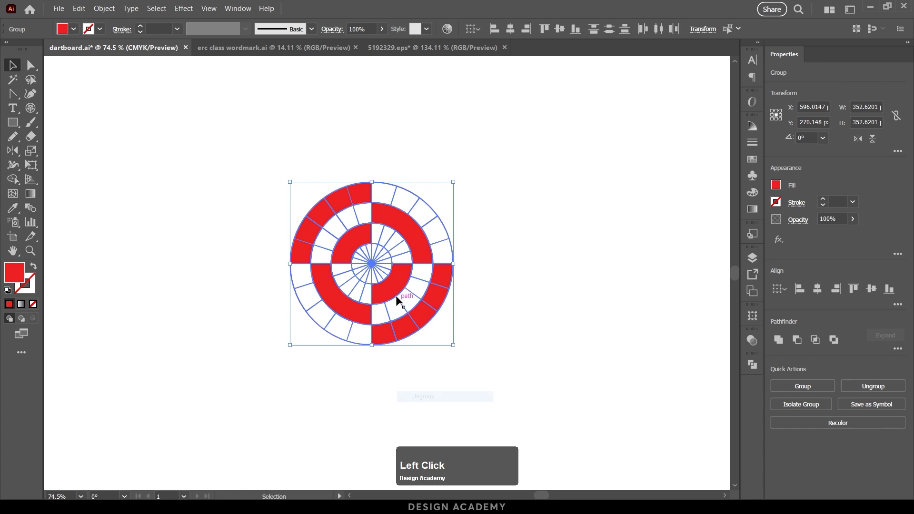
right_click(396, 296)
click(443, 423)
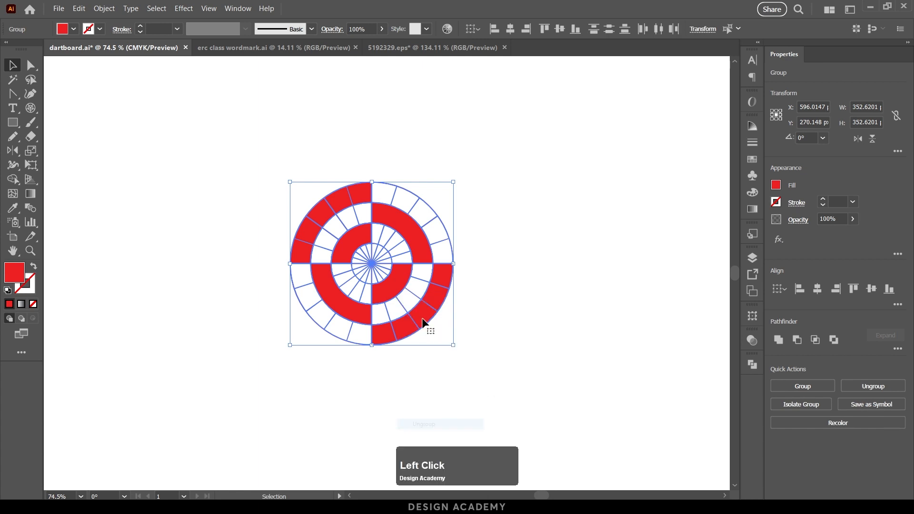
right_click(422, 318)
click(447, 232)
click(547, 298)
Try moving individual dartboard pieces out of place, undoing each change
ctrl+click(418, 238)
key(ctrl+z)
drag(441, 299, 463, 321)
key(ctrl+z)
drag(380, 290, 378, 313)
key(ctrl+z)
Select the six red quarter-ring bands together, move them horizontally to the right of the dartboard and deselect them
click(351, 248)
shift+click(338, 300)
shift+click(311, 234)
shift+click(373, 215)
shift+click(434, 292)
shift+click(397, 292)
drag(396, 291, 619, 292)
click(490, 345)
Shift the loose dartboard pieces around, and clear all of the artwork from the artboard
drag(475, 319, 290, 318)
drag(428, 244, 555, 249)
drag(554, 250, 454, 238)
drag(457, 243, 388, 244)
drag(266, 147, 519, 301)
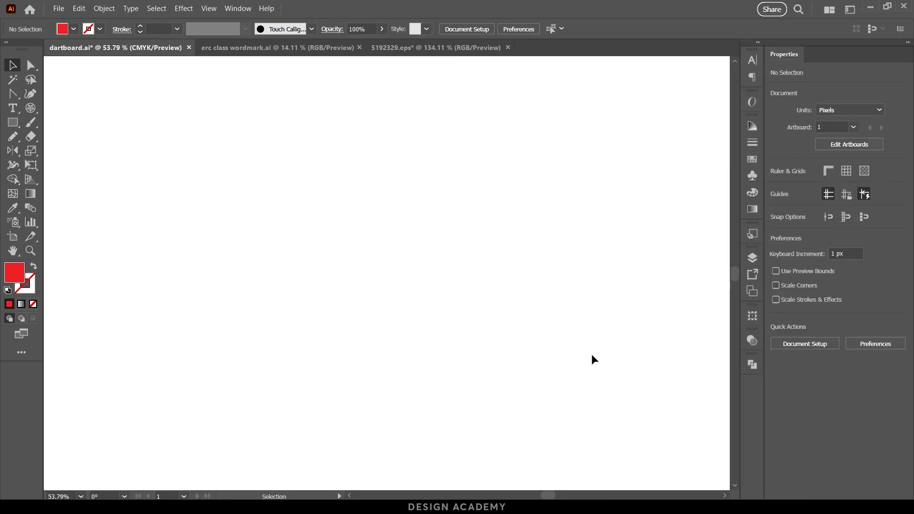
Draw a closed, irregular red shape about 958 by 650 px with curved points using the Curvature tool
click(31, 94)
click(31, 96)
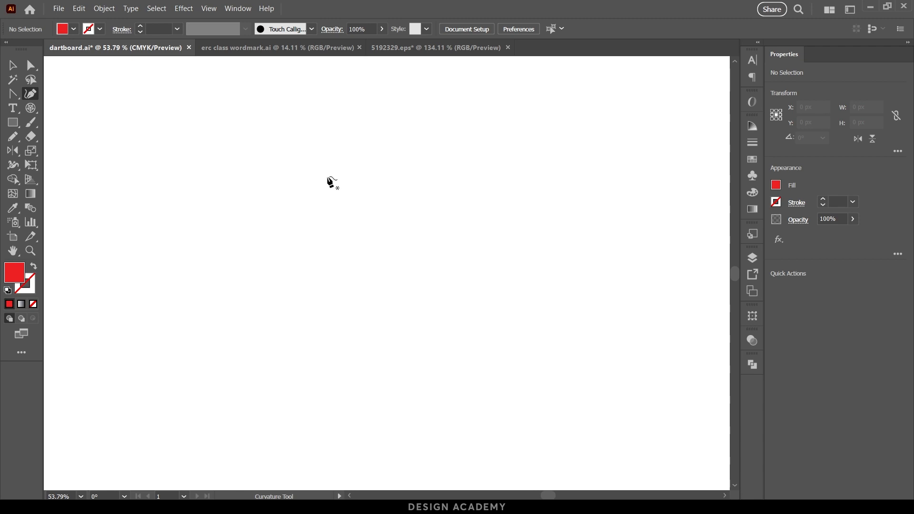
click(334, 157)
click(431, 174)
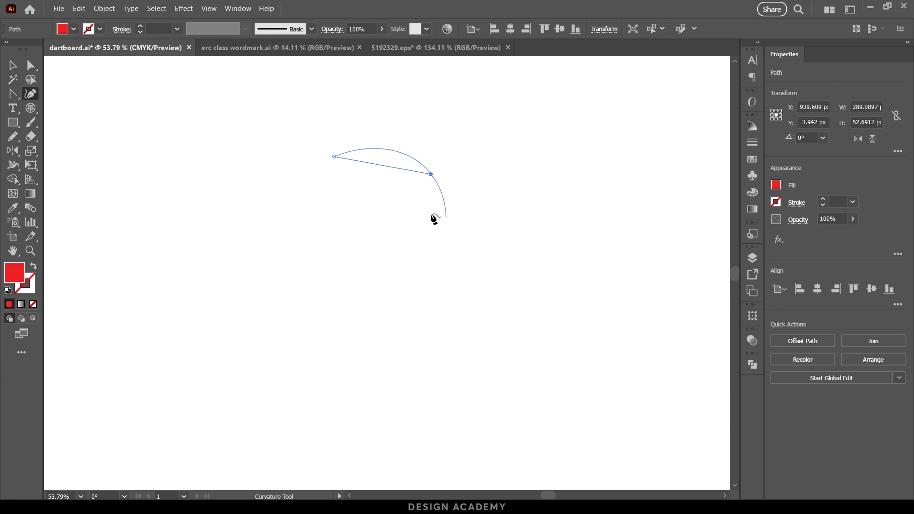
click(391, 213)
click(442, 259)
click(308, 276)
click(198, 298)
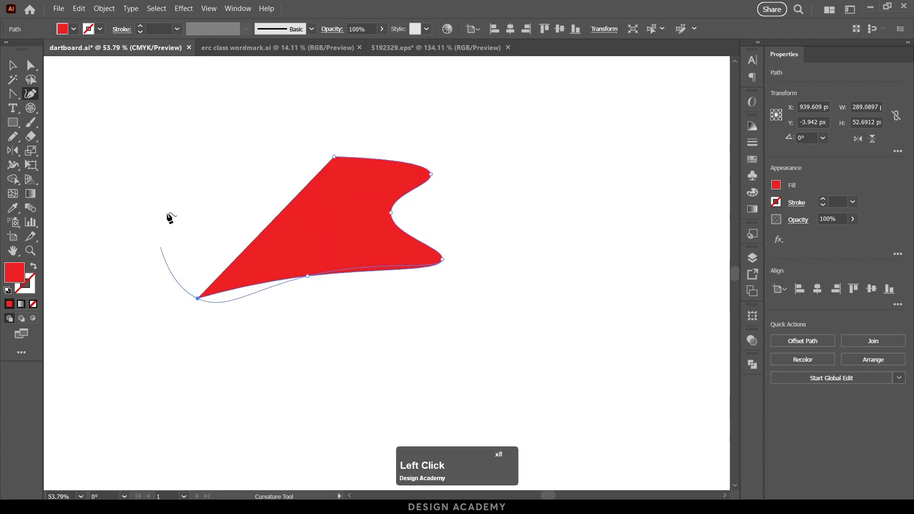
click(185, 205)
click(122, 137)
click(253, 119)
drag(258, 123, 346, 87)
click(334, 156)
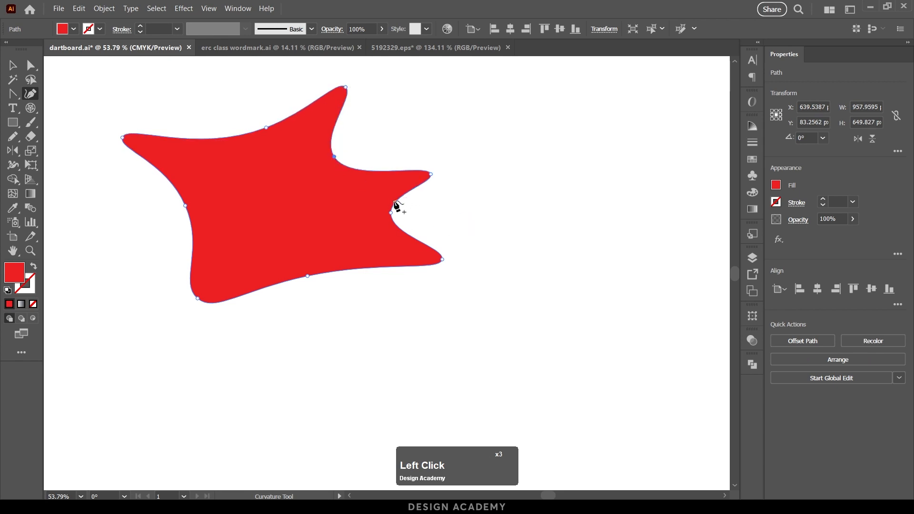
Reshape the red shape by moving the anchor points in its inward curves
mouse_move(391, 215)
mouse_down()
mouse_move(483, 208)
mouse_move(382, 209)
mouse_up()
mouse_move(338, 158)
mouse_down()
mouse_move(379, 142)
mouse_move(350, 159)
mouse_up()
drag(265, 129, 244, 171)
drag(186, 205, 217, 228)
mouse_move(307, 277)
mouse_down()
mouse_move(300, 237)
mouse_move(319, 279)
mouse_up()
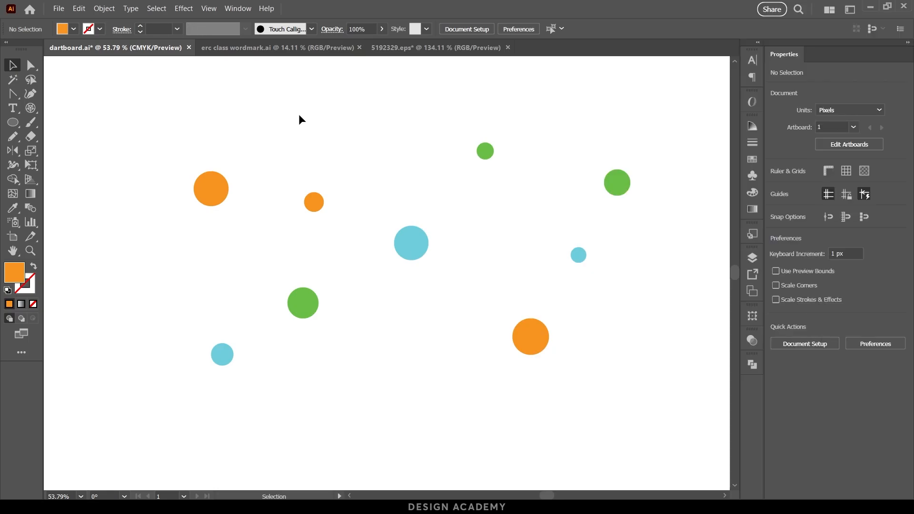
Select matching circles with the Magic Wand: orange, blue, blue plus orange combined, and finally only the green ones
click(13, 80)
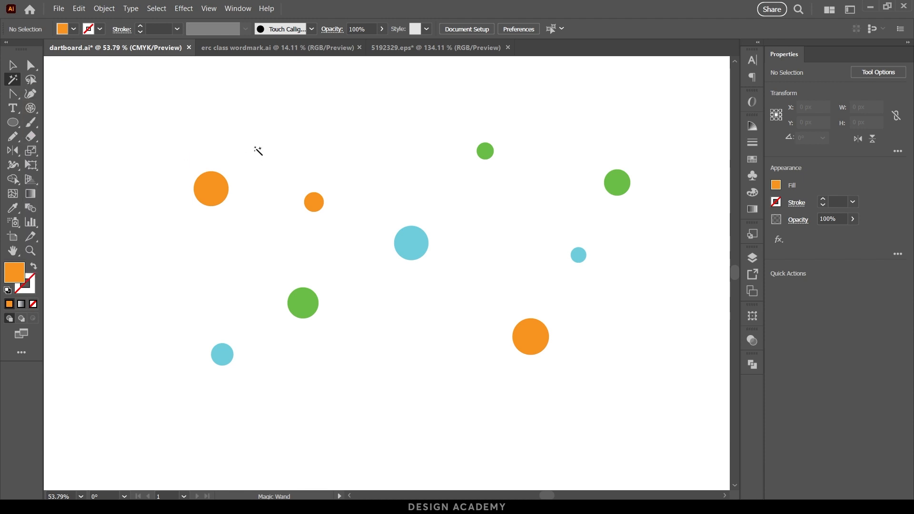
click(215, 183)
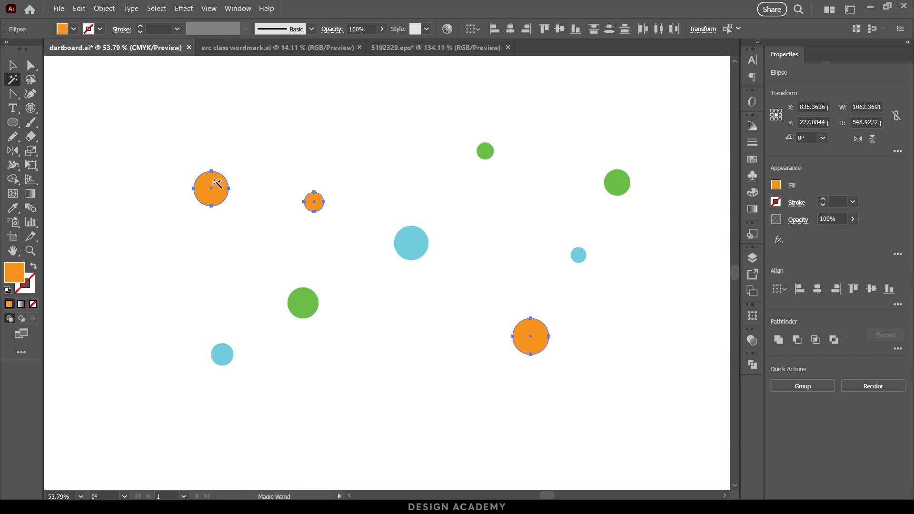
click(425, 247)
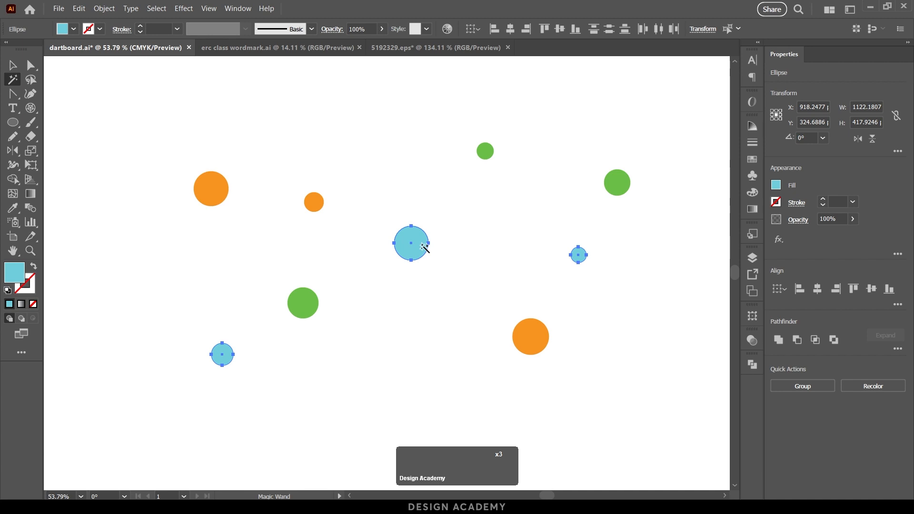
shift+click(309, 206)
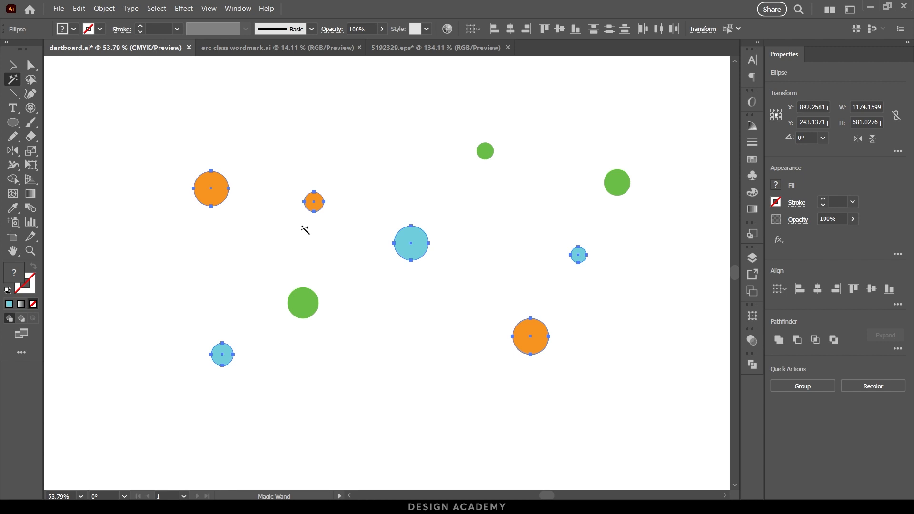
click(488, 152)
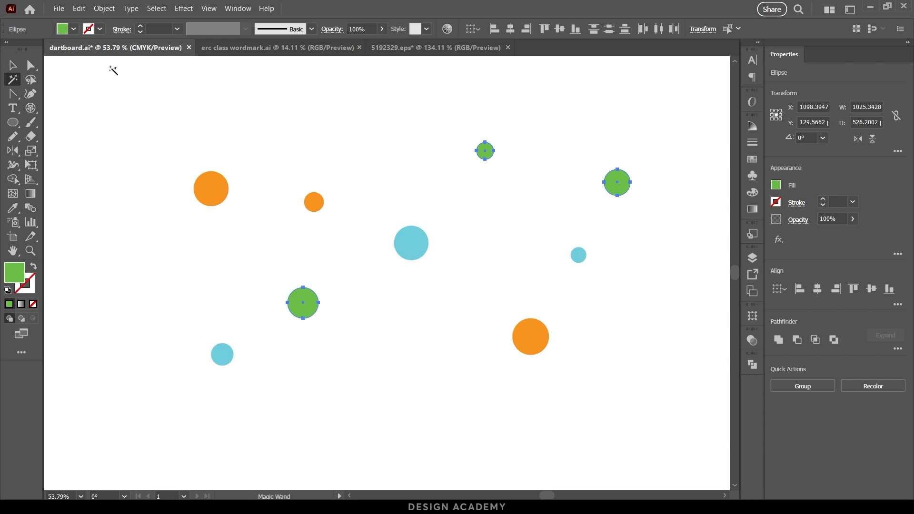
Open the Magic Wand options and switch matching from Fill Color through Stroke Color and Stroke Weight to Opacity, toggling Blending Mode
double_click(9, 83)
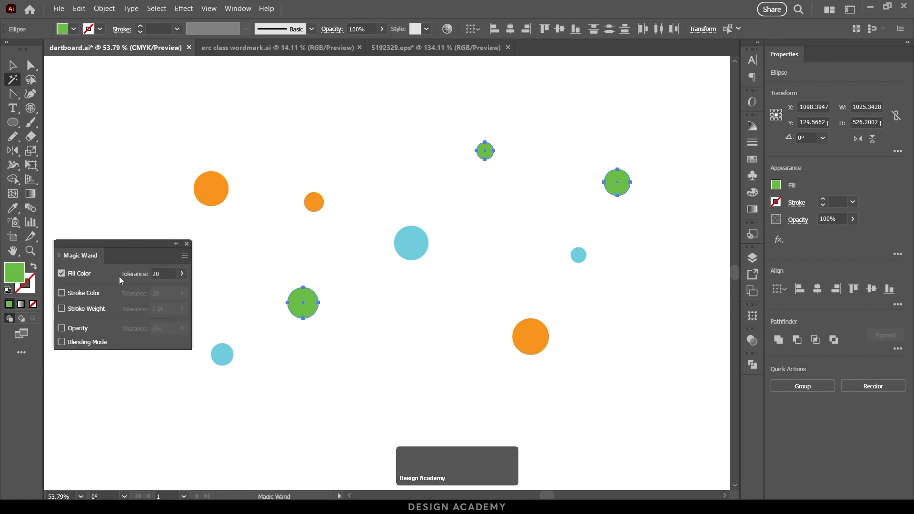
click(72, 273)
click(81, 294)
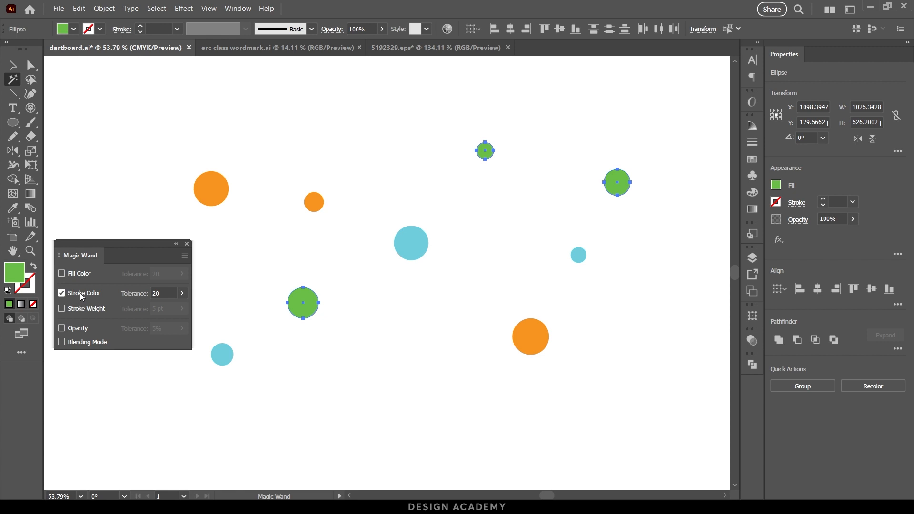
click(80, 293)
click(83, 310)
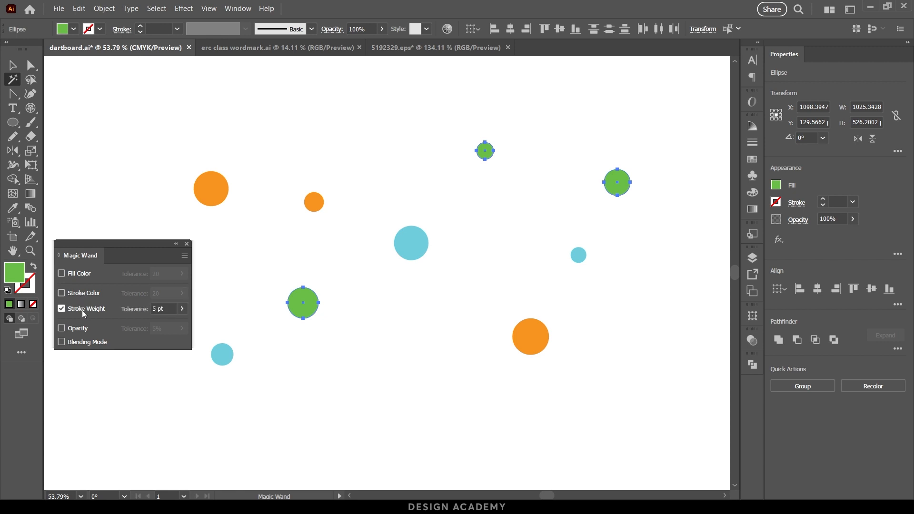
click(76, 327)
click(83, 307)
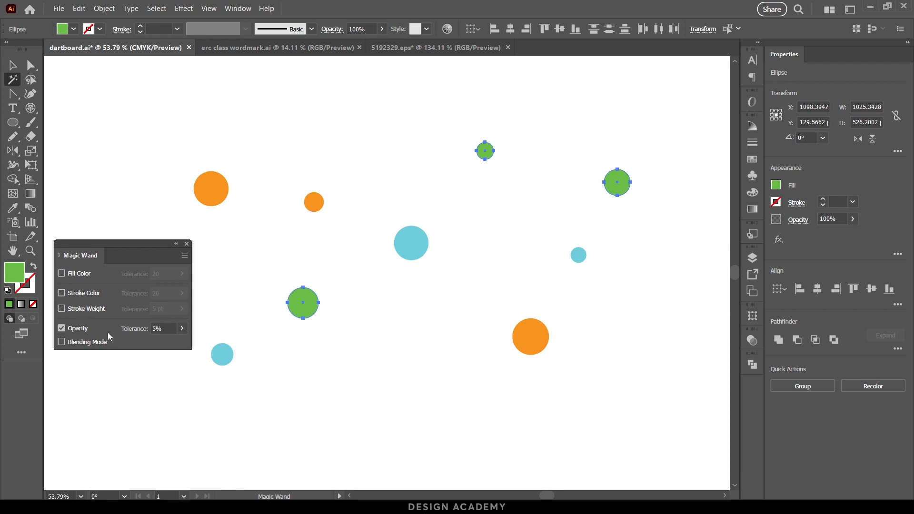
click(90, 344)
click(89, 344)
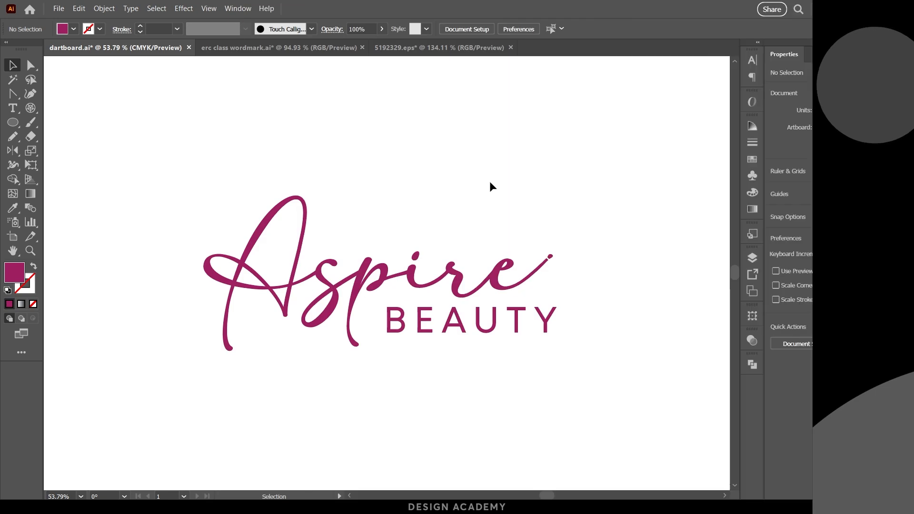
Select the anchor points around the top of the letter A in Aspire with a Direct Selection marquee
click(33, 82)
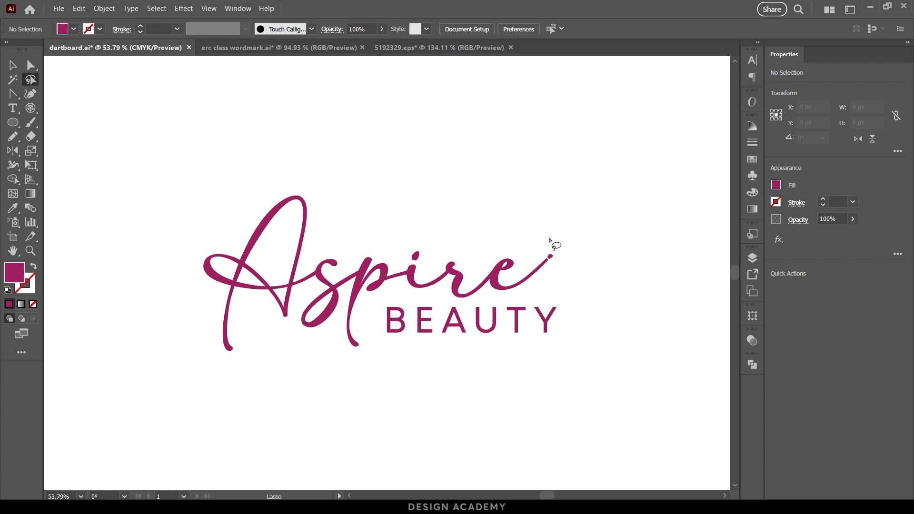
click(31, 65)
drag(252, 187, 376, 242)
mouse_move(292, 212)
mouse_down()
mouse_move(340, 237)
mouse_move(214, 226)
mouse_move(253, 154)
mouse_move(338, 189)
mouse_move(328, 242)
mouse_up()
Lasso the anchor points of the final e in Aspire and move them up and away from the r with Direct Selection
click(30, 83)
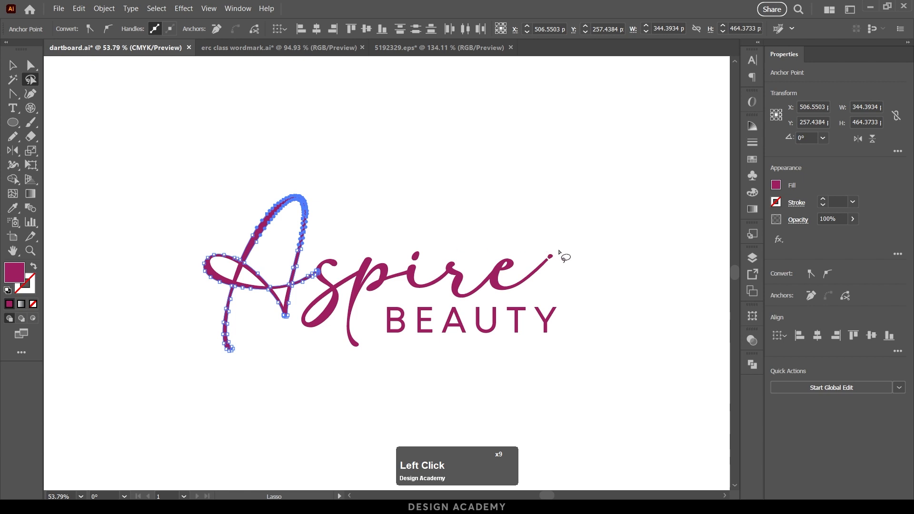
mouse_move(560, 265)
mouse_down()
mouse_move(527, 231)
mouse_move(492, 254)
mouse_move(490, 294)
mouse_move(517, 299)
mouse_move(544, 288)
mouse_move(559, 261)
mouse_move(544, 268)
mouse_move(571, 254)
mouse_move(604, 197)
mouse_move(629, 178)
mouse_move(619, 197)
mouse_up()
click(32, 65)
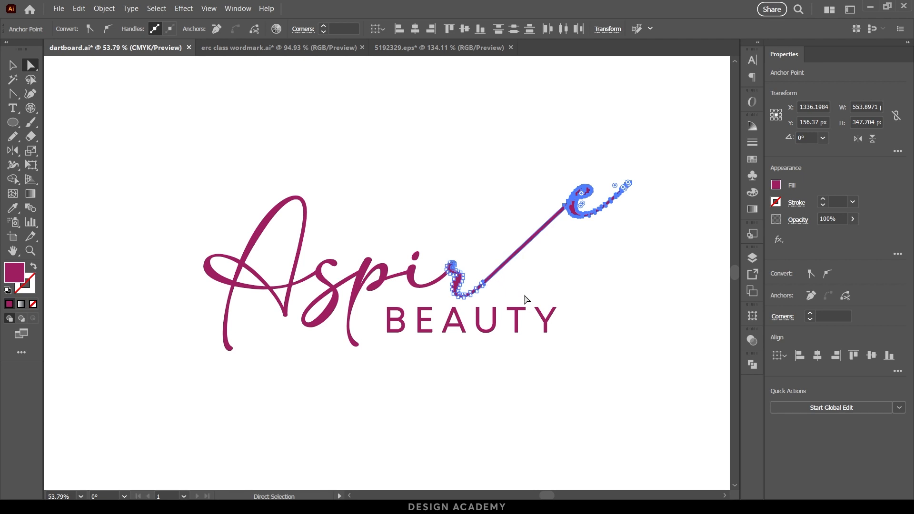
click(31, 80)
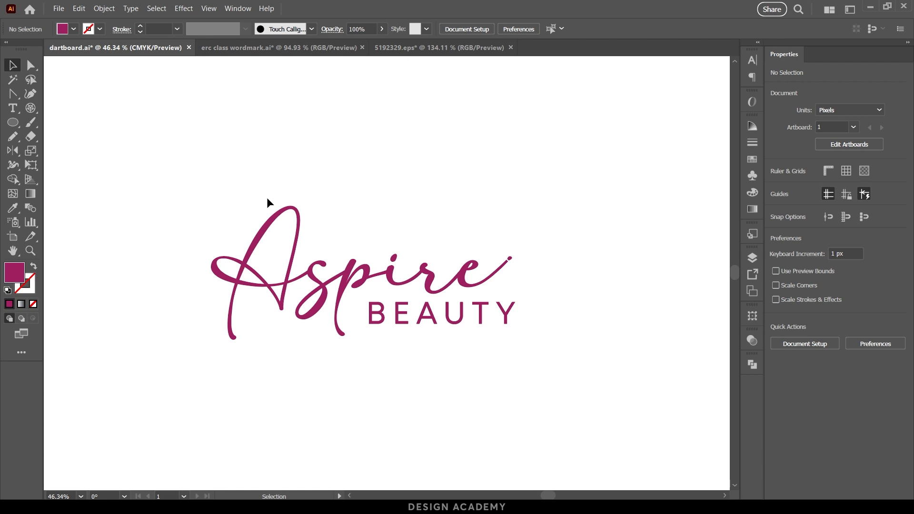
Erase the dotted end of the final e's tail in Aspire with the Eraser tool
click(30, 136)
click(31, 137)
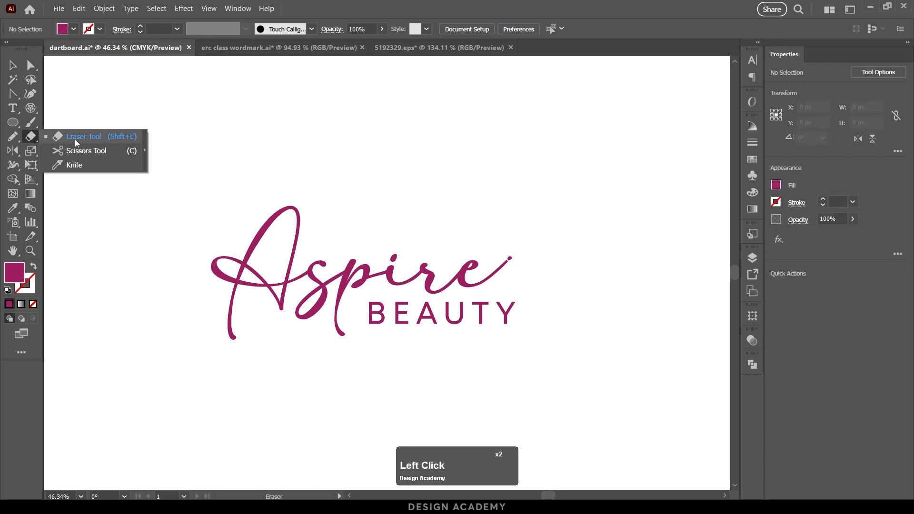
click(118, 136)
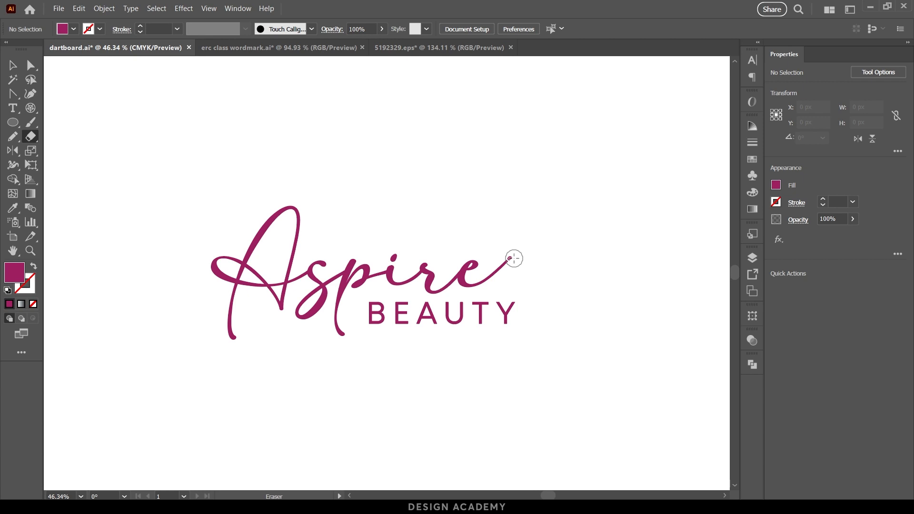
mouse_move(512, 255)
mouse_down()
mouse_move(519, 249)
mouse_move(500, 268)
mouse_move(509, 269)
mouse_up()
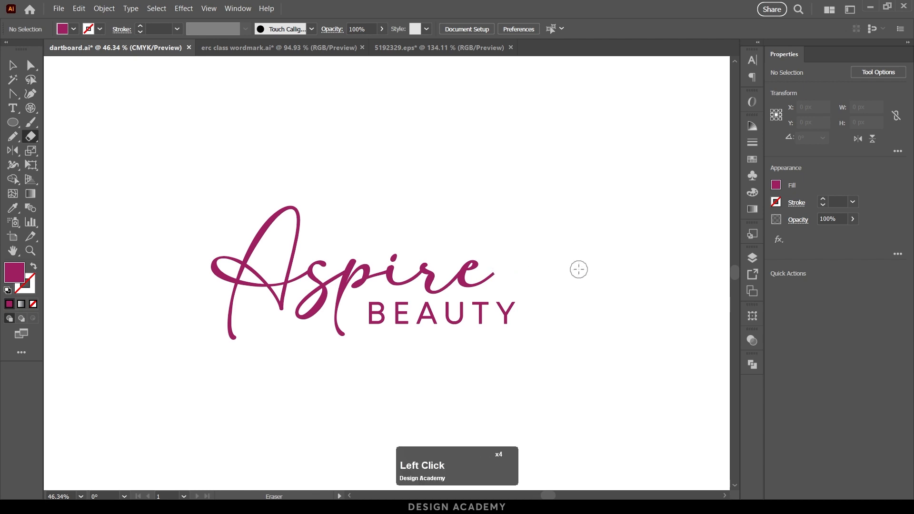
Try a freehand Eraser stroke diagonally across Aspire and undo it
drag(550, 232, 204, 351)
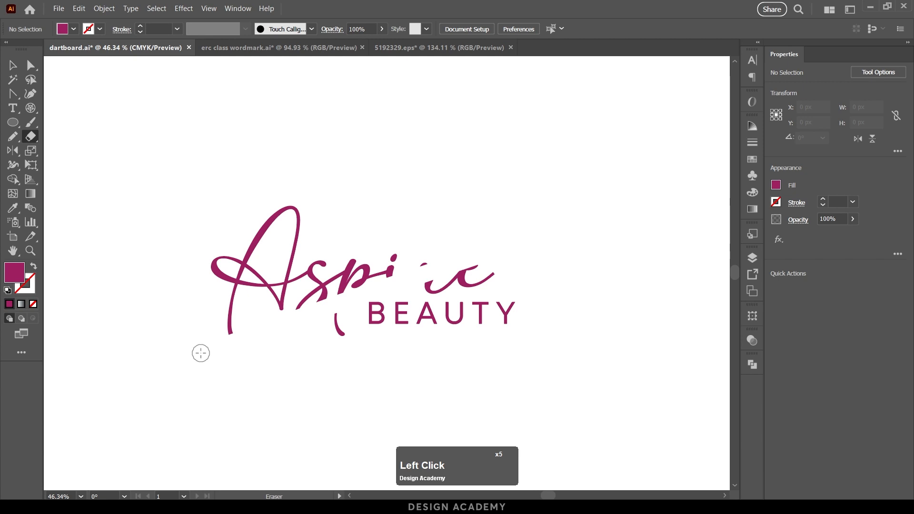
key(ctrl+z)
Select only the BEAUTY group, try Eraser strokes over Aspire and along BEAUTY's lower edge, and clear the selection
click(13, 65)
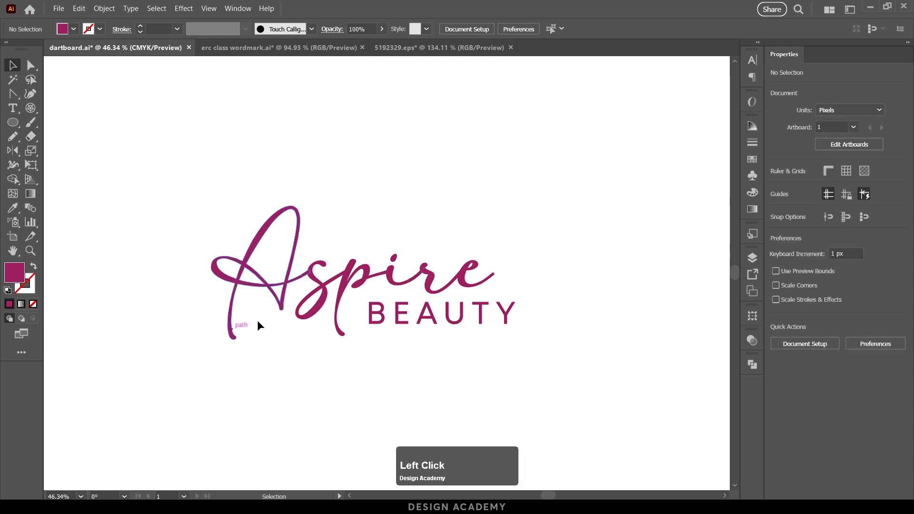
click(370, 316)
key(g)
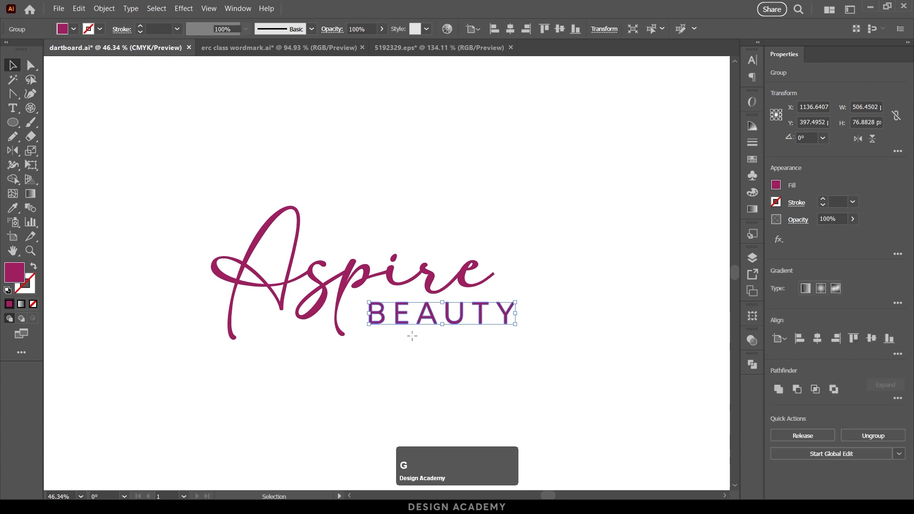
key(shift+e)
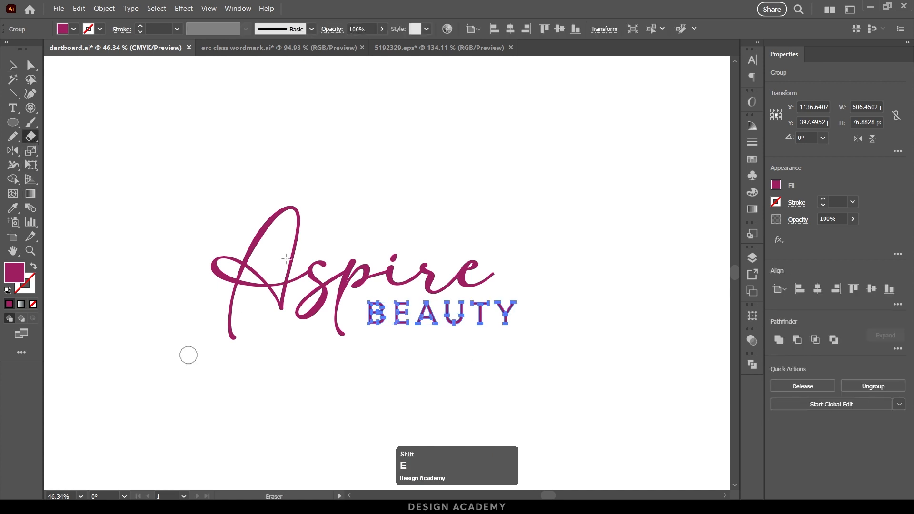
drag(188, 314, 257, 271)
drag(593, 238, 638, 237)
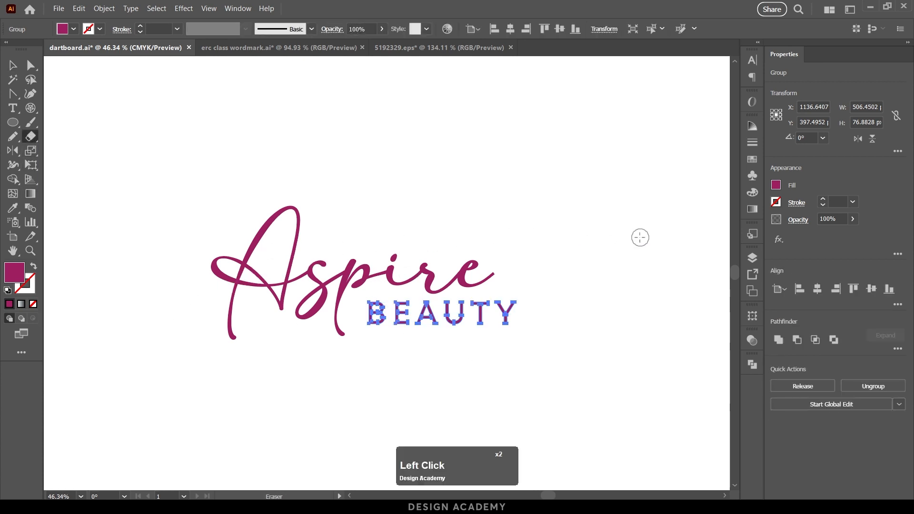
drag(523, 322, 430, 336)
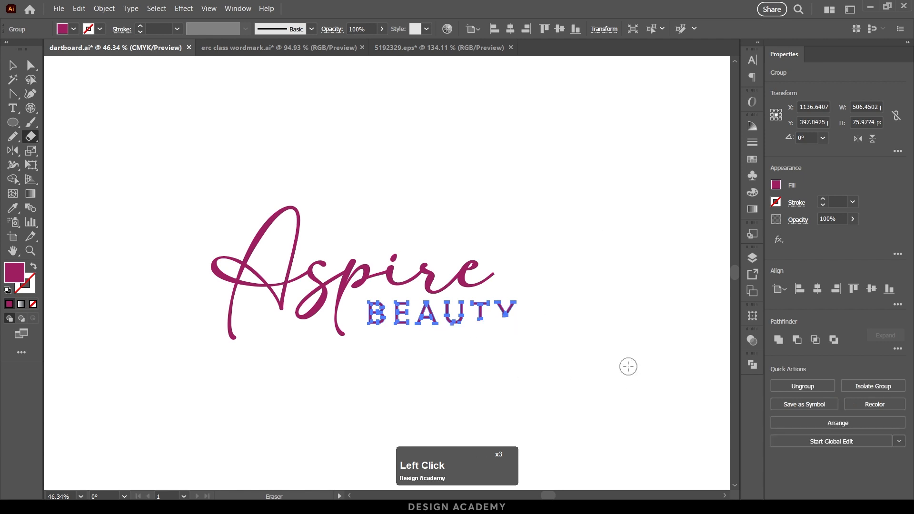
key(ctrl)
key(v)
click(522, 370)
Try erasing a rectangular area over the lower part of the BEAUTY letters and undo it
scroll(523, 362, up, 3)
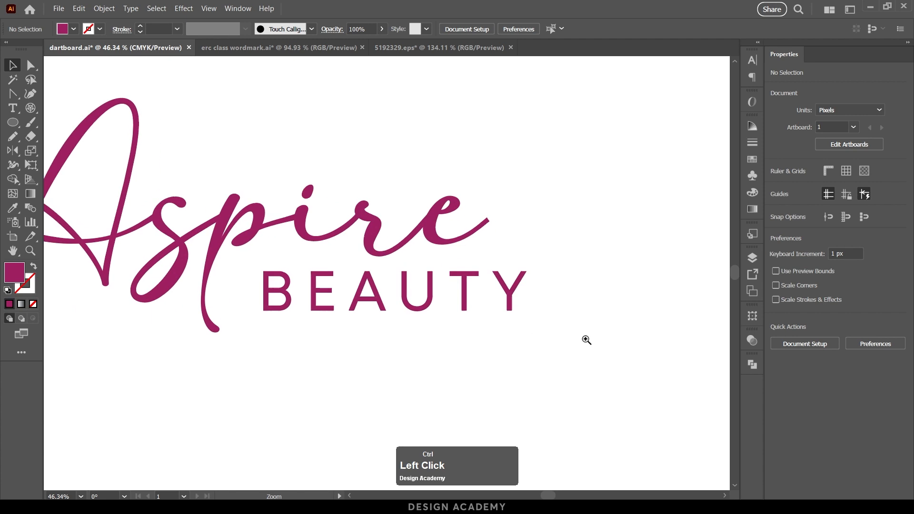
click(27, 139)
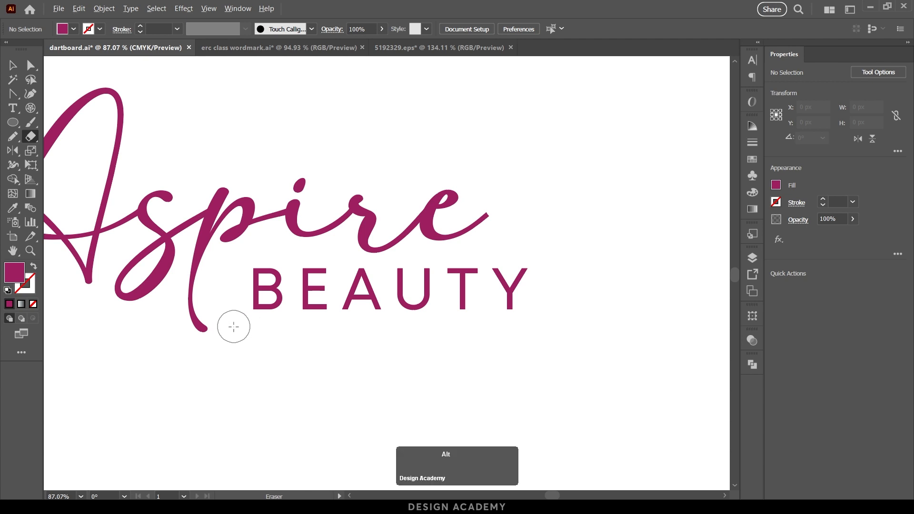
mouse_move(233, 332)
mouse_down()
mouse_move(563, 319)
mouse_move(575, 302)
mouse_up()
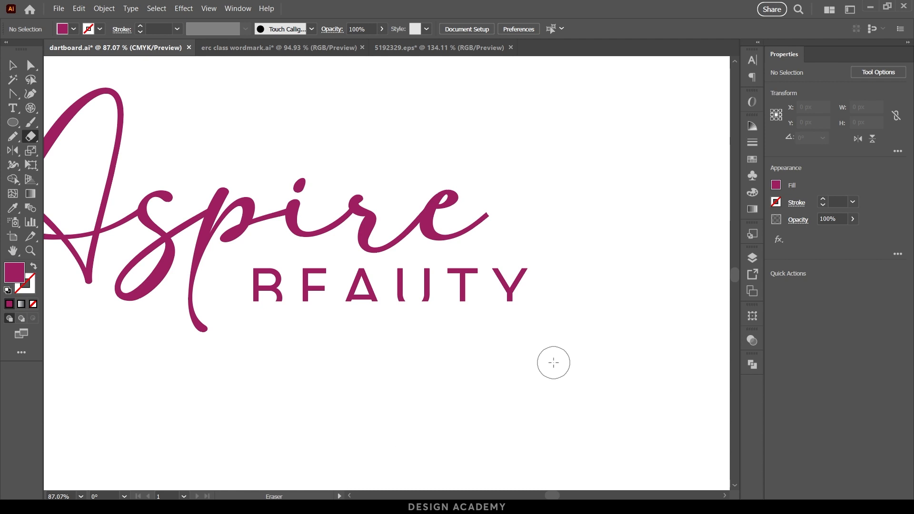
key(ctrl+z)
mouse_move(493, 228)
mouse_down()
mouse_move(379, 228)
mouse_move(381, 308)
mouse_up()
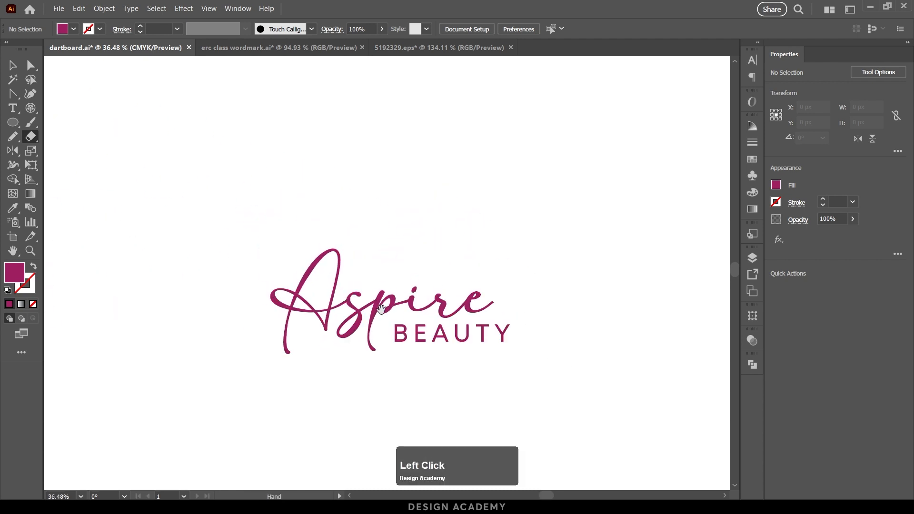
Draw a filled magenta square above the A of Aspire with the Rectangle tool
key(v)
click(393, 309)
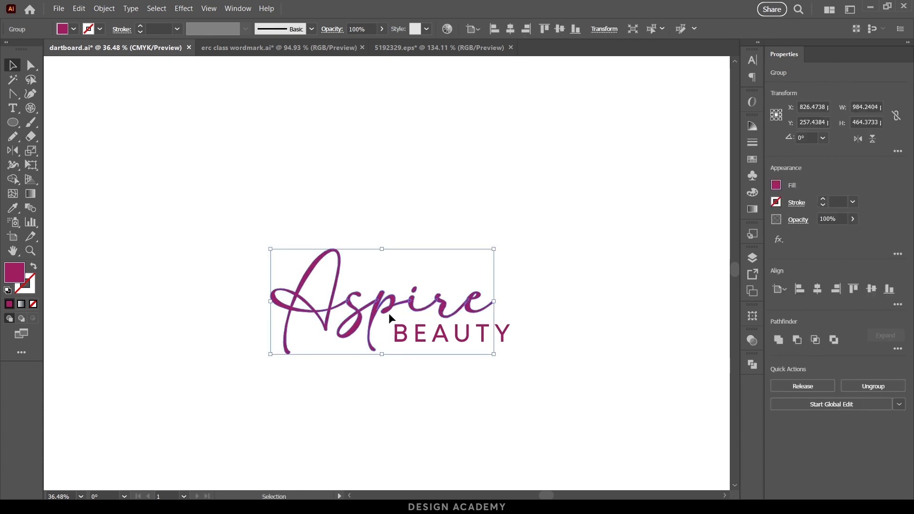
click(86, 159)
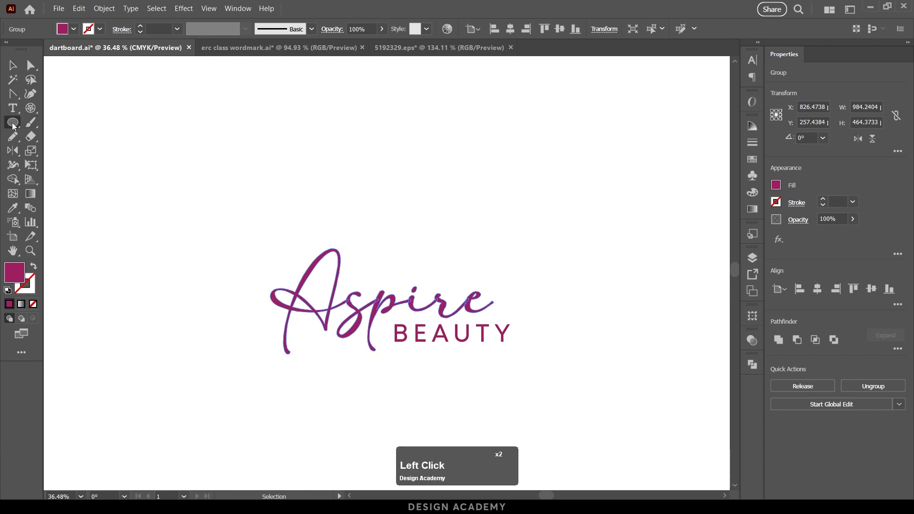
click(13, 123)
click(70, 121)
drag(204, 135, 298, 230)
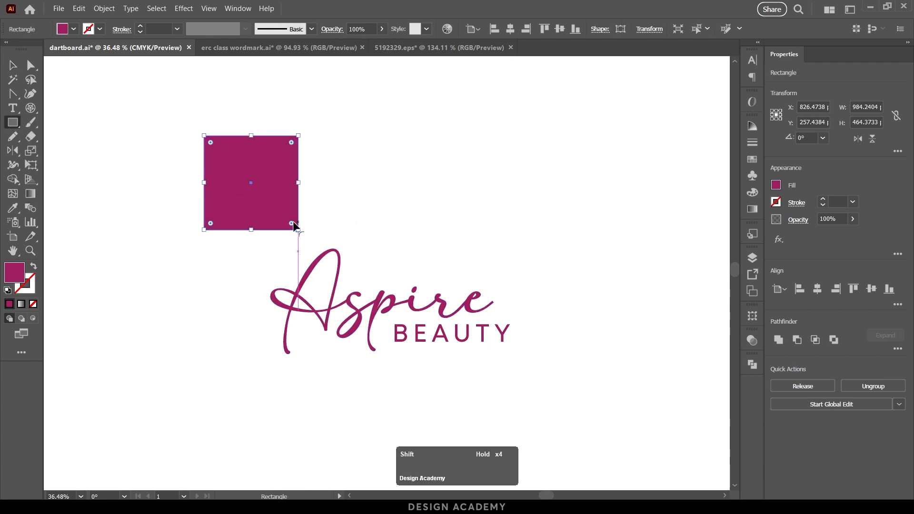
Erase a diagonal band through the square from its lower-left to its upper-right corner and clear the selection
click(30, 136)
drag(203, 231, 312, 124)
key(ctrl+shift+a)
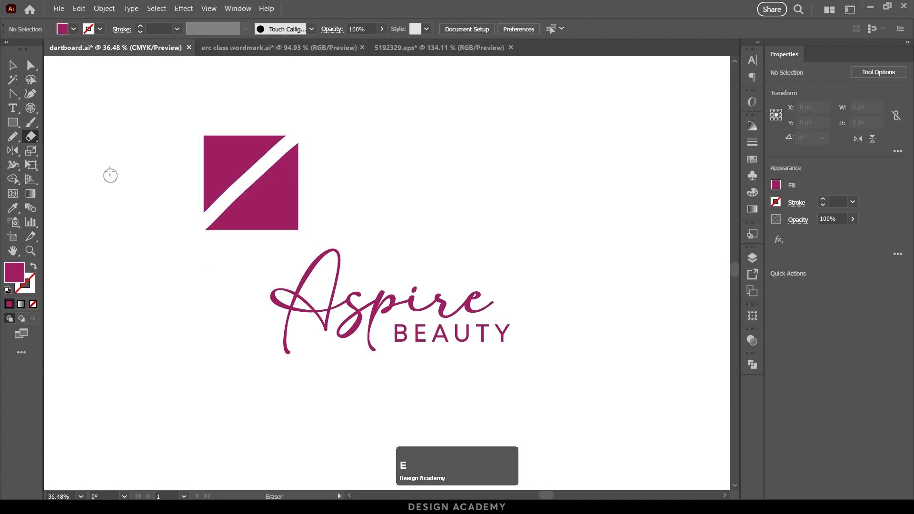
mouse_move(137, 116)
mouse_down()
mouse_move(321, 120)
mouse_move(390, 172)
mouse_up()
drag(139, 133, 232, 249)
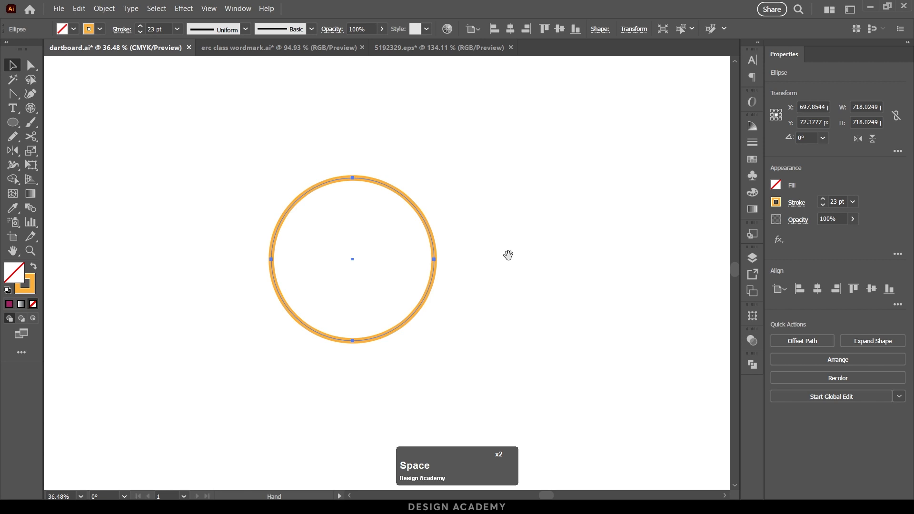
Cut the orange circle's outline with Scissors at its top and upper right, and delete the arc between the cuts
drag(30, 137, 102, 157)
click(102, 157)
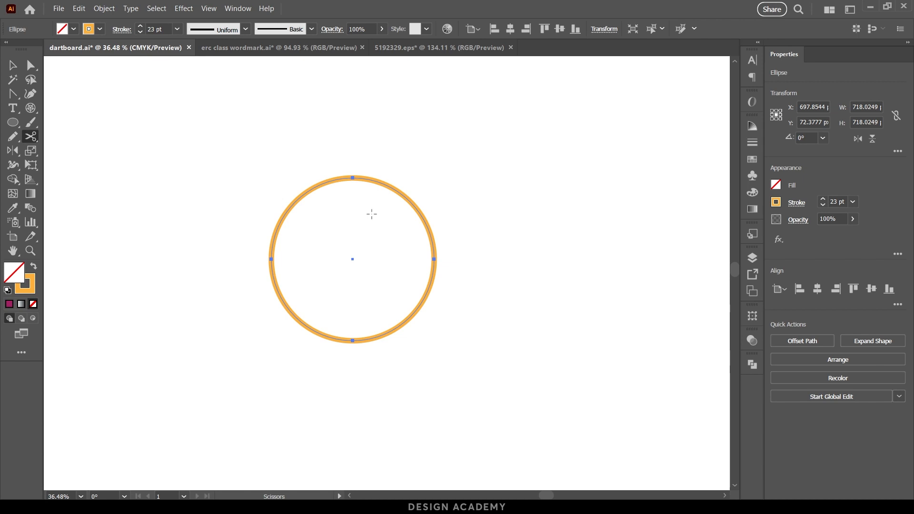
click(415, 210)
click(359, 178)
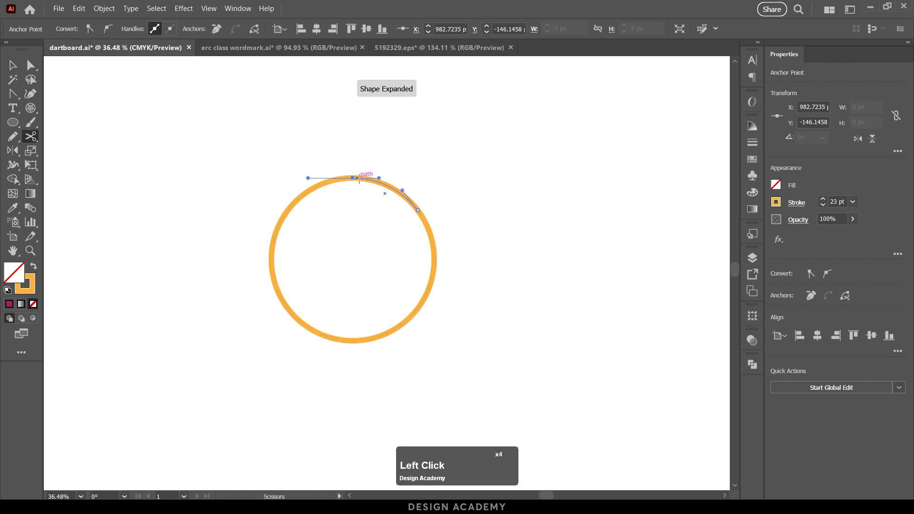
key(v)
drag(391, 190, 143, 221)
key(Delete)
click(143, 223)
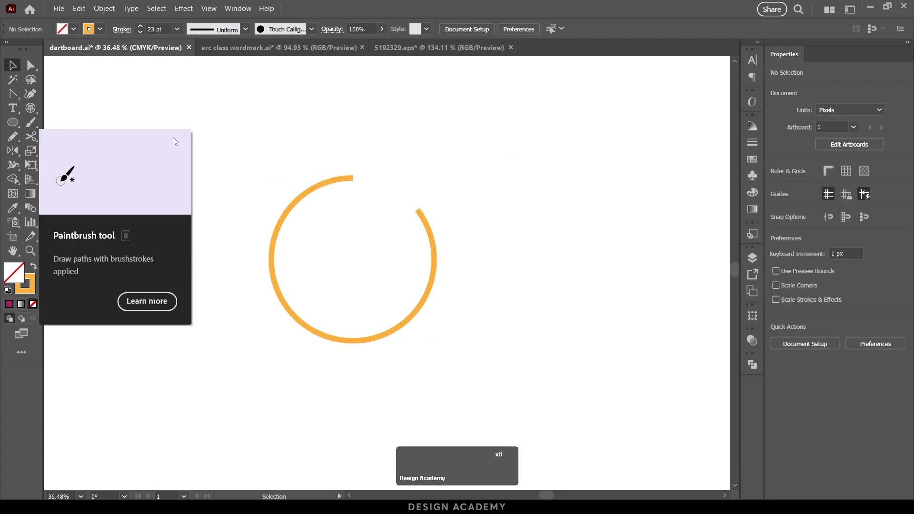
Draw a wavy orange line above the open circle with the Pencil tool and select it
key(n)
mouse_move(205, 173)
mouse_down()
mouse_move(219, 153)
mouse_move(536, 129)
mouse_move(596, 143)
mouse_up()
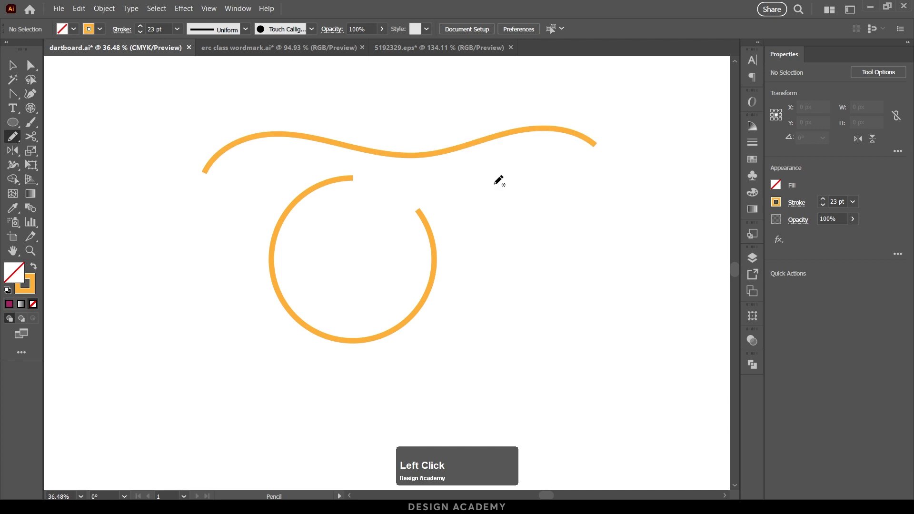
key(v)
click(399, 156)
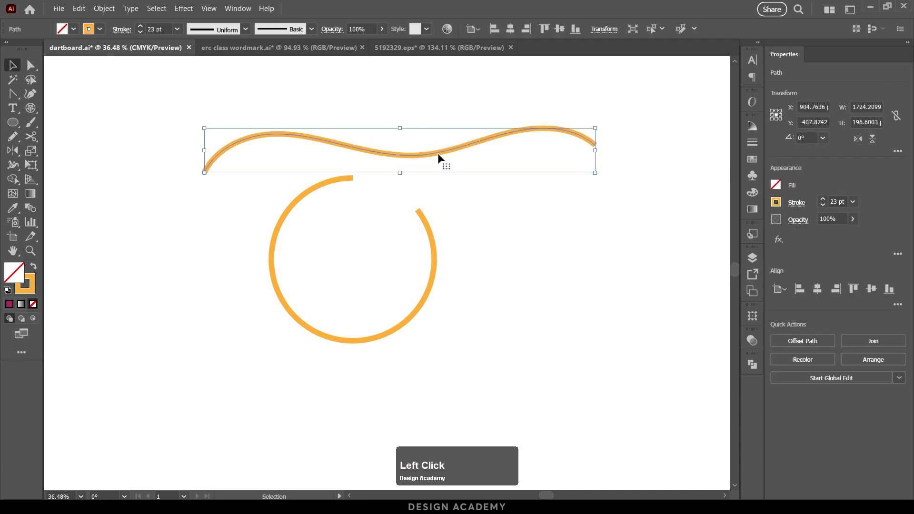
Cut the wavy line at two points with Scissors and delete its middle segment
click(30, 136)
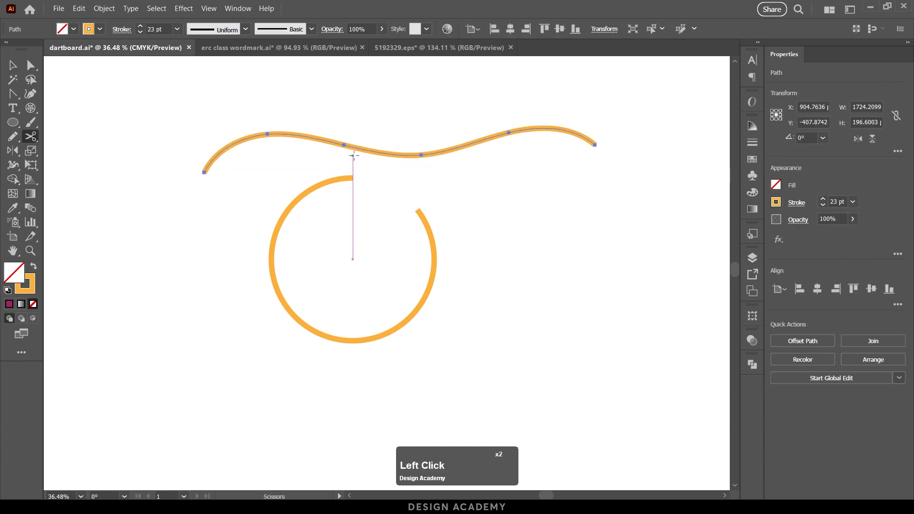
click(343, 149)
click(486, 138)
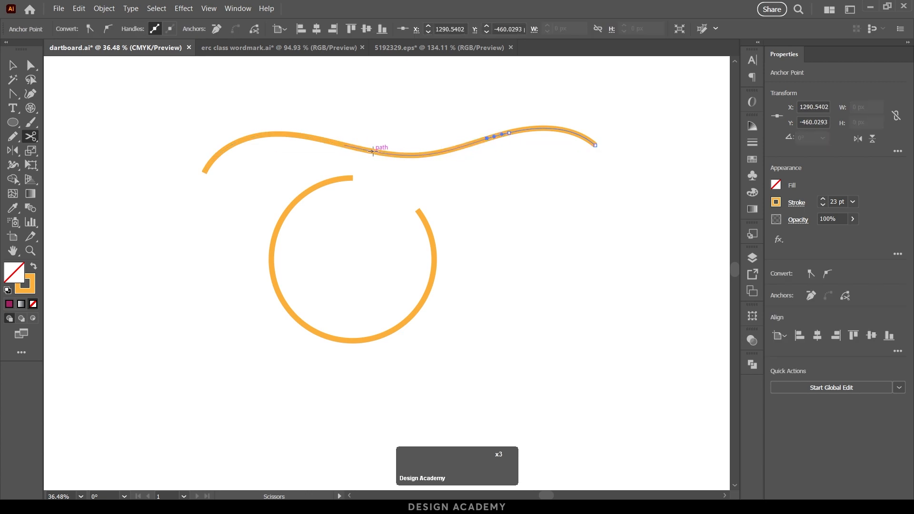
click(12, 65)
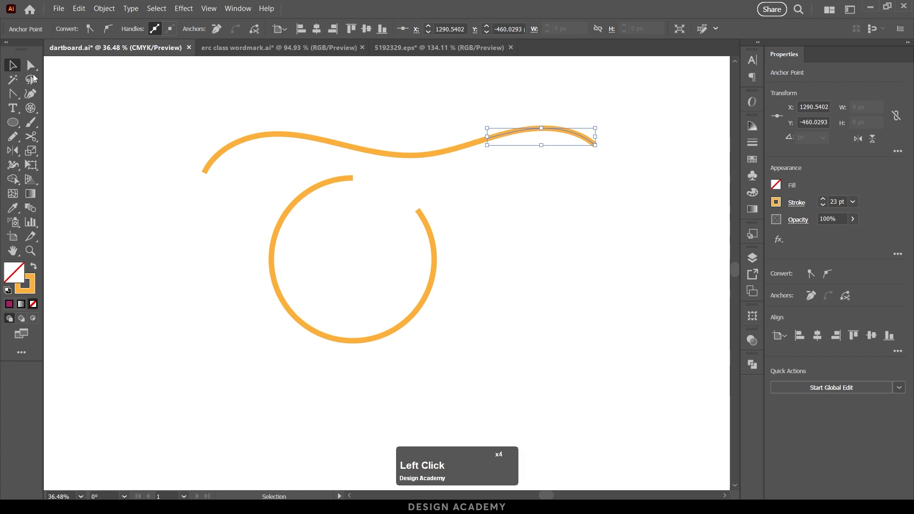
drag(439, 173, 441, 169)
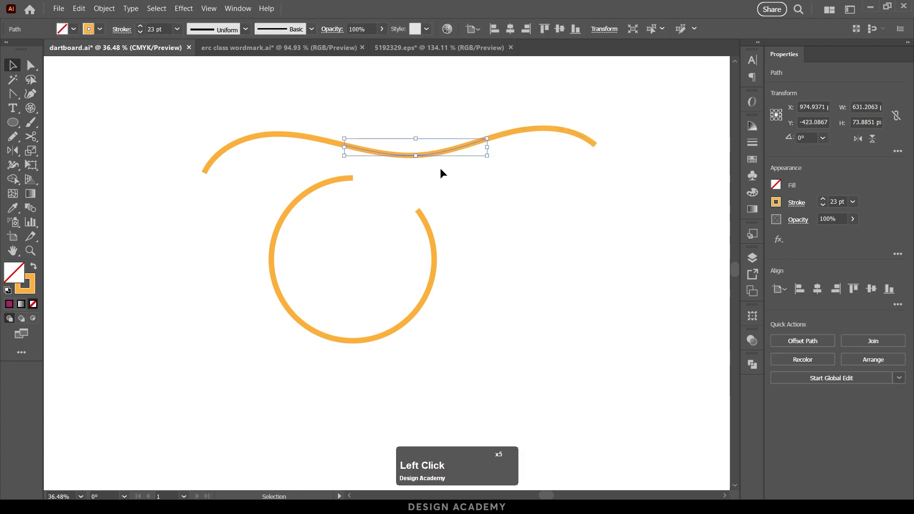
key(Delete)
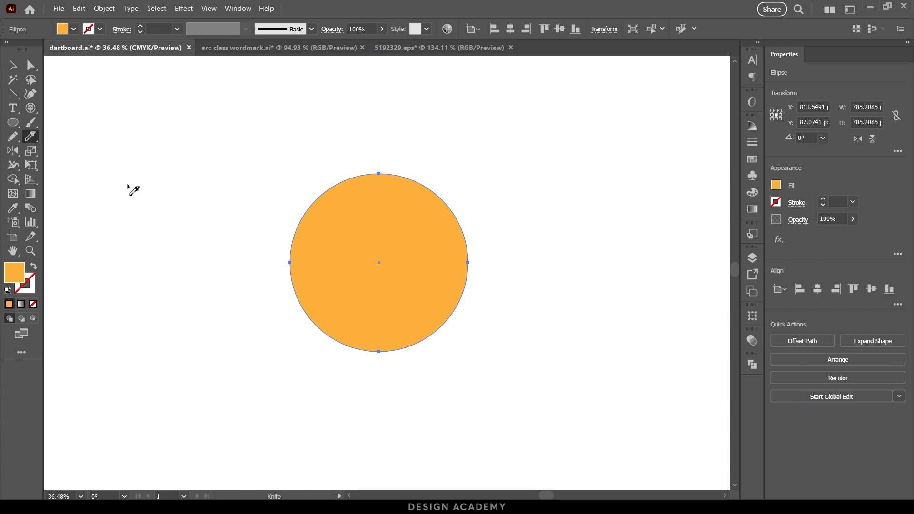
Slice the filled orange circle into four pieces with three wavy freehand Knife cuts
mouse_move(245, 203)
mouse_down()
mouse_move(285, 224)
mouse_move(437, 200)
mouse_move(509, 240)
mouse_up()
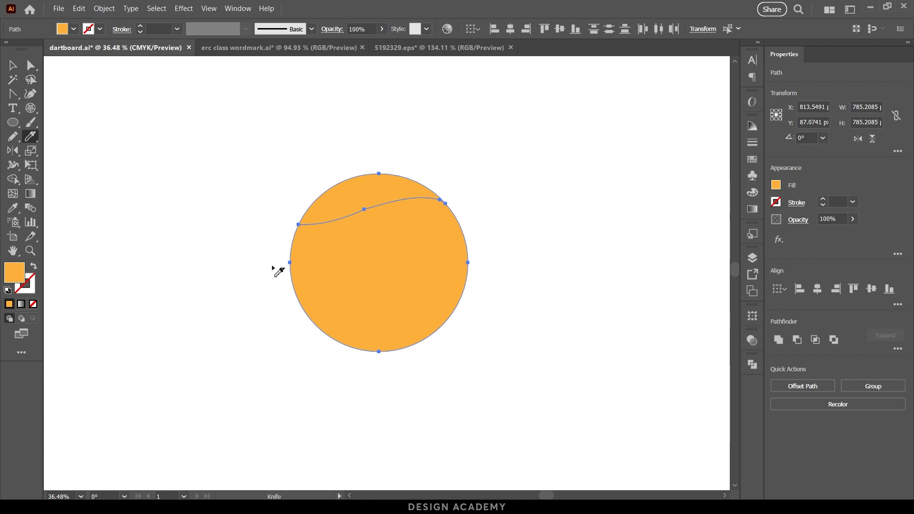
mouse_move(276, 286)
mouse_down()
mouse_move(414, 270)
mouse_move(520, 281)
mouse_up()
drag(284, 354, 498, 330)
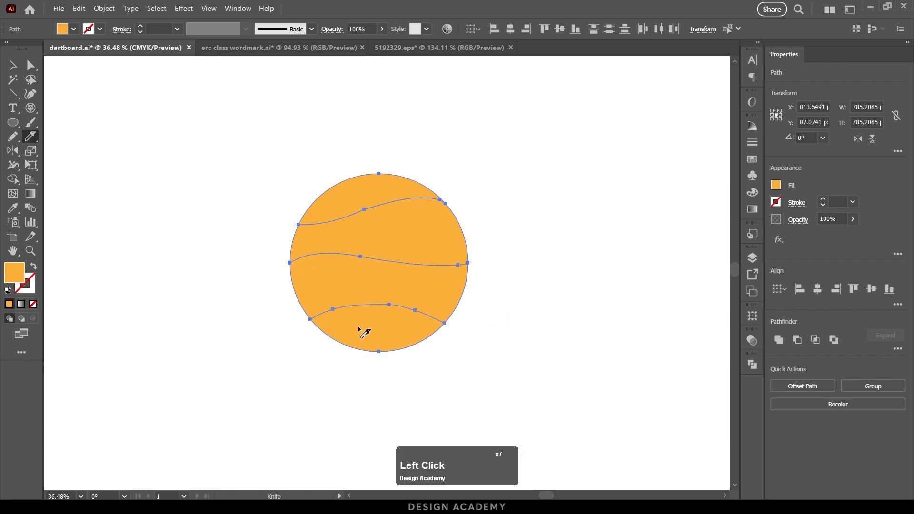
Move the upper three slices of the circle upward to leave gaps between the pieces
drag(358, 185, 356, 150)
drag(374, 216, 372, 196)
drag(367, 270, 366, 258)
click(530, 321)
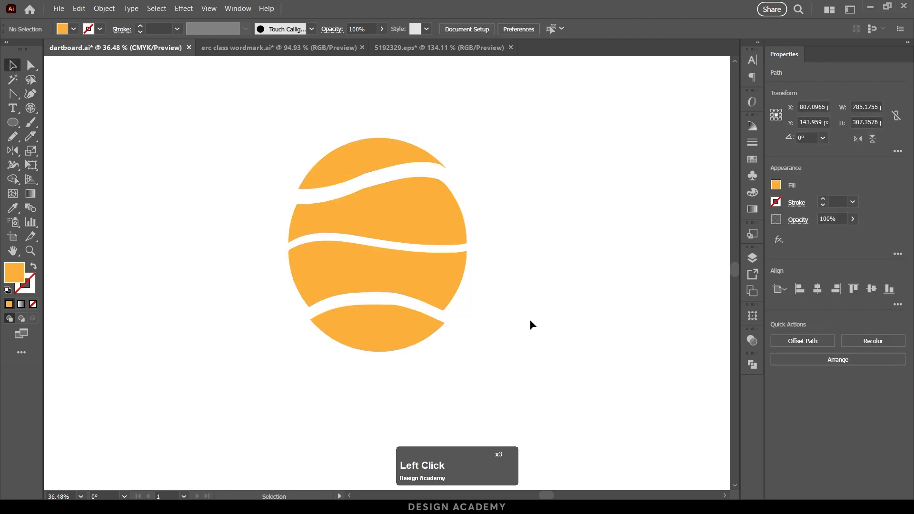
Undo the slice moves and all three Knife cuts on the orange circle
key(ctrl+z)
key(ctrl+z)
key(ctrl+z)
key(ctrl+z)
key(ctrl+z)
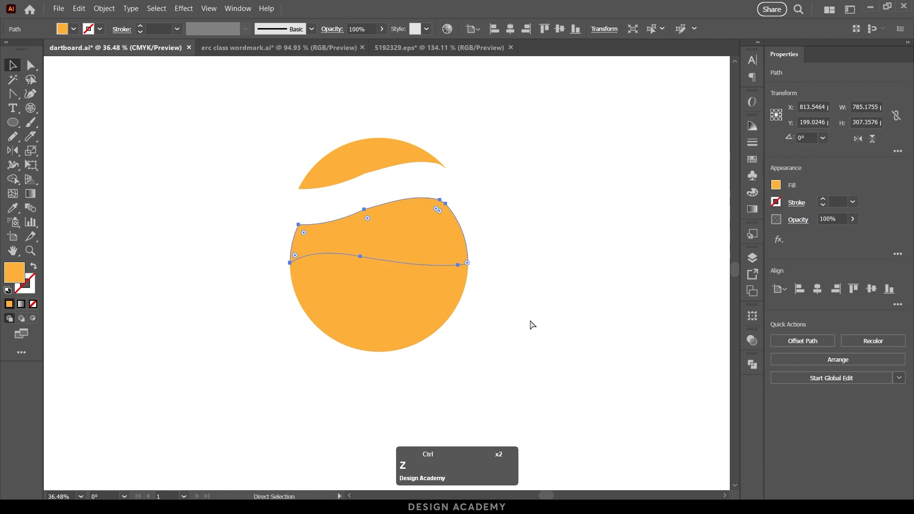
key(ctrl+z)
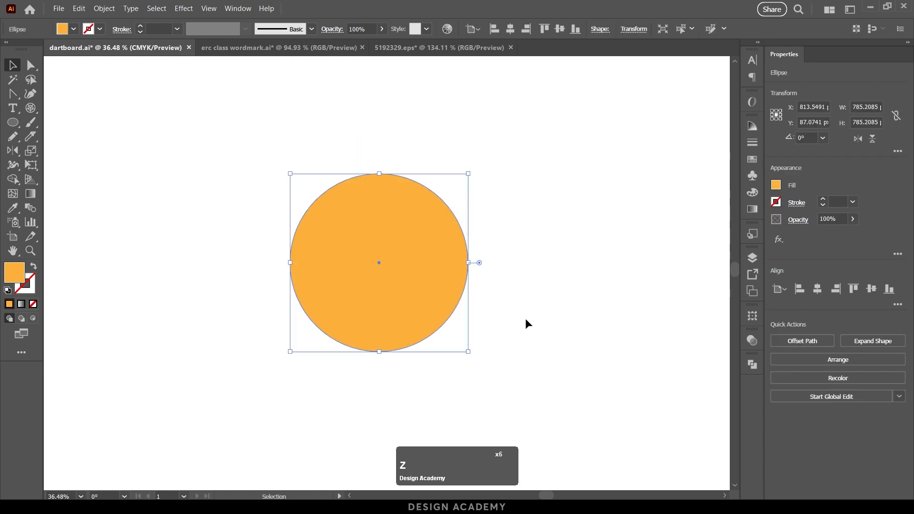
Make a freehand Knife cut across the circle slightly above its centre and undo it
click(31, 136)
drag(276, 237, 509, 246)
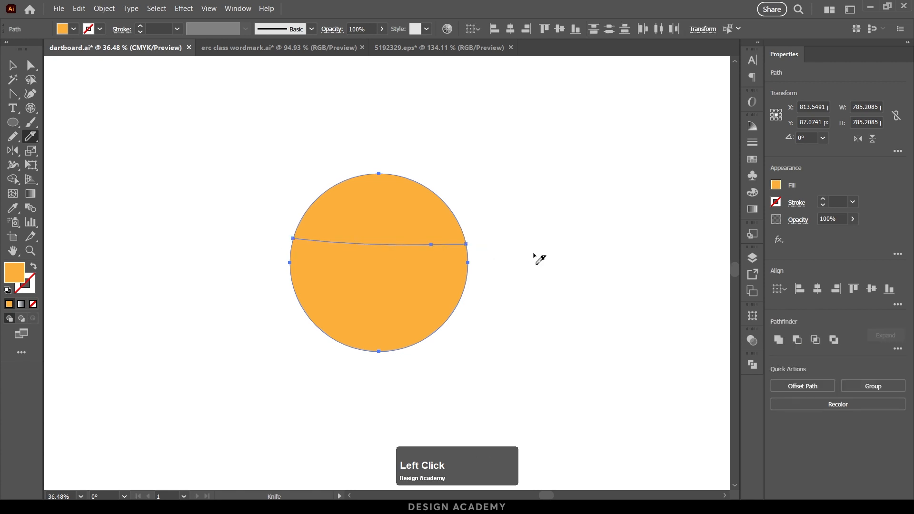
key(ctrl)
key(ctrl+z)
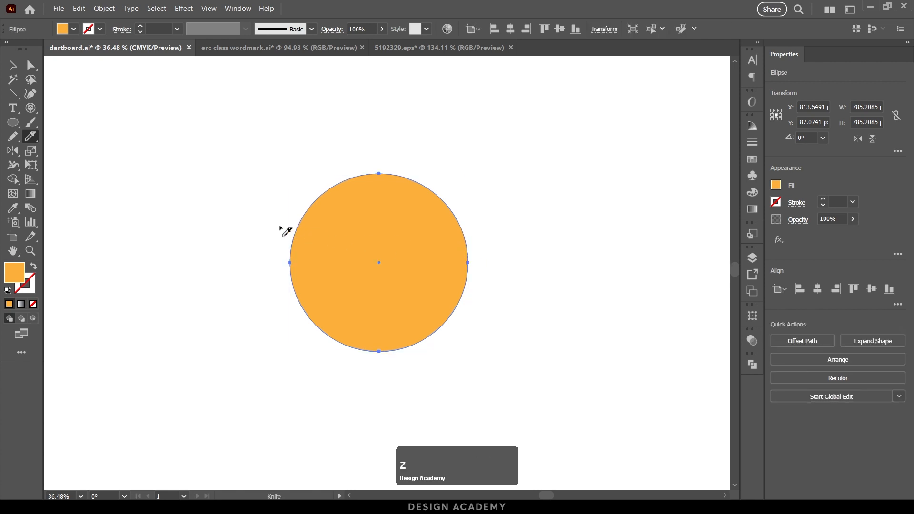
Slice the circle with a straight horizontal Knife cut across its upper part and move the cap upward
drag(276, 222, 495, 183)
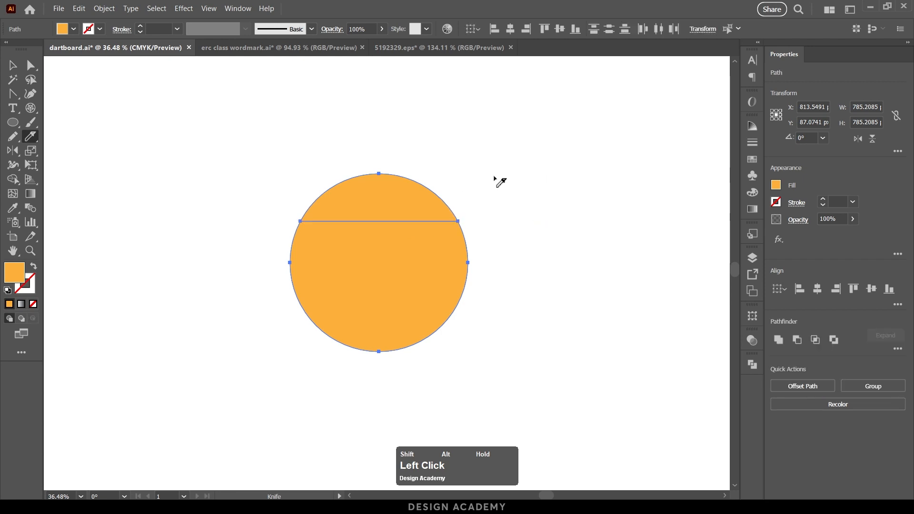
key(v)
click(493, 173)
drag(405, 203, 408, 164)
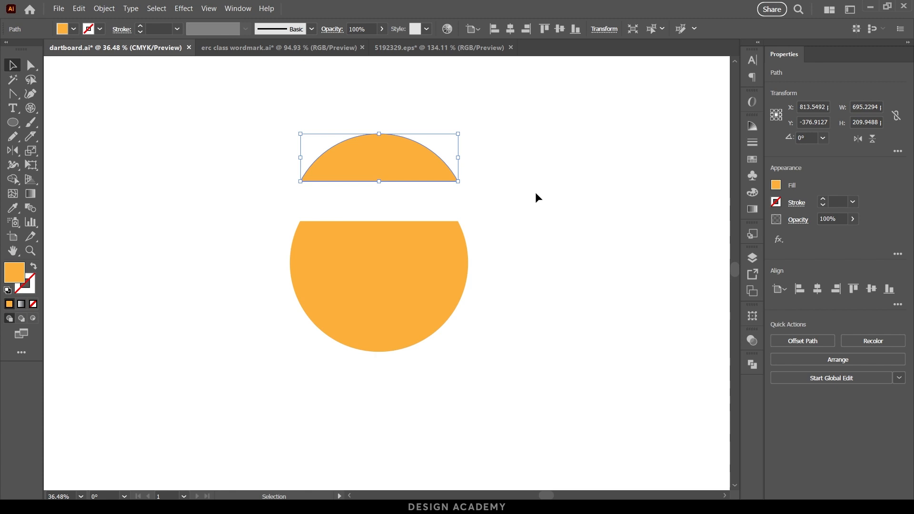
Scale the separated cap down proportionally about its centre to about 575 px wide
click(535, 262)
click(385, 148)
drag(461, 161, 402, 176)
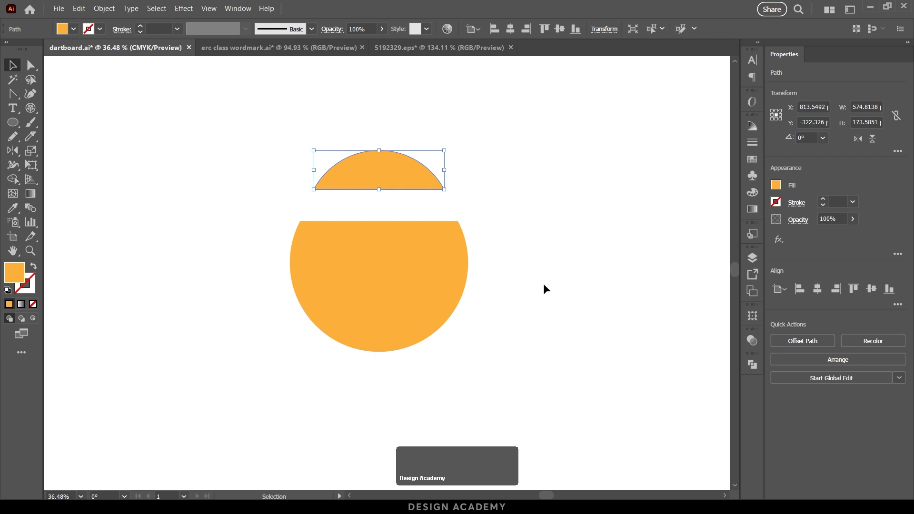
Cut both orange pieces from top to bottom with a curved freehand Knife stroke
drag(184, 129, 471, 378)
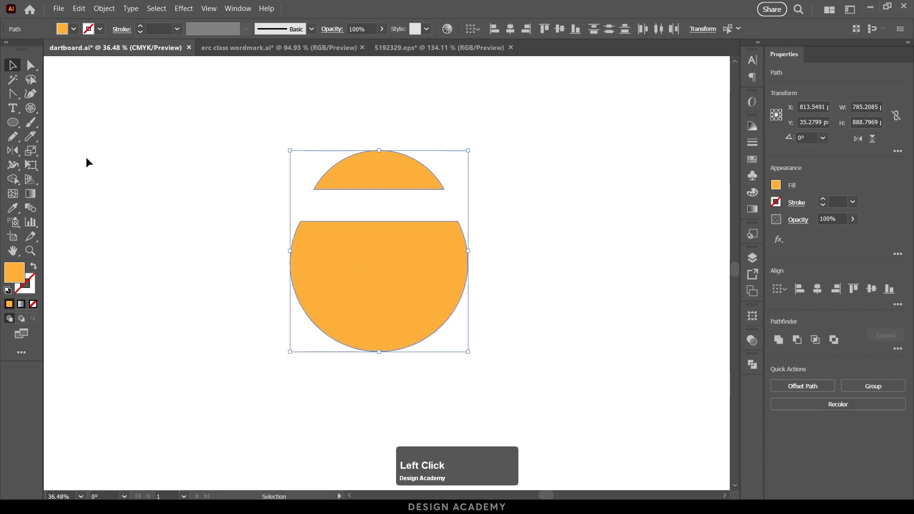
click(31, 137)
mouse_move(371, 124)
mouse_down()
mouse_move(363, 261)
mouse_move(441, 377)
mouse_up()
Separate the cut pieces: move the lower slices outward to either side and the cap's left part upward, then select all the pieces
key(v)
drag(419, 282, 449, 283)
drag(300, 264, 269, 264)
drag(366, 188, 364, 158)
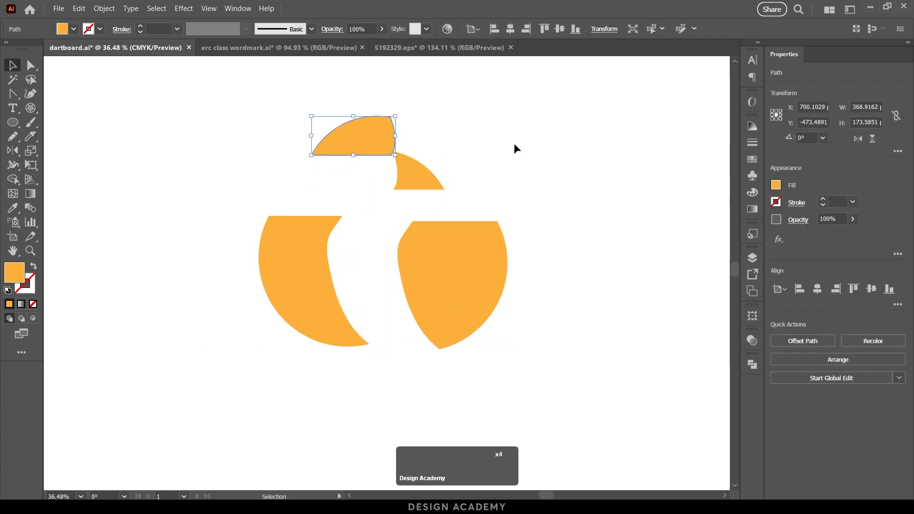
drag(534, 116, 204, 363)
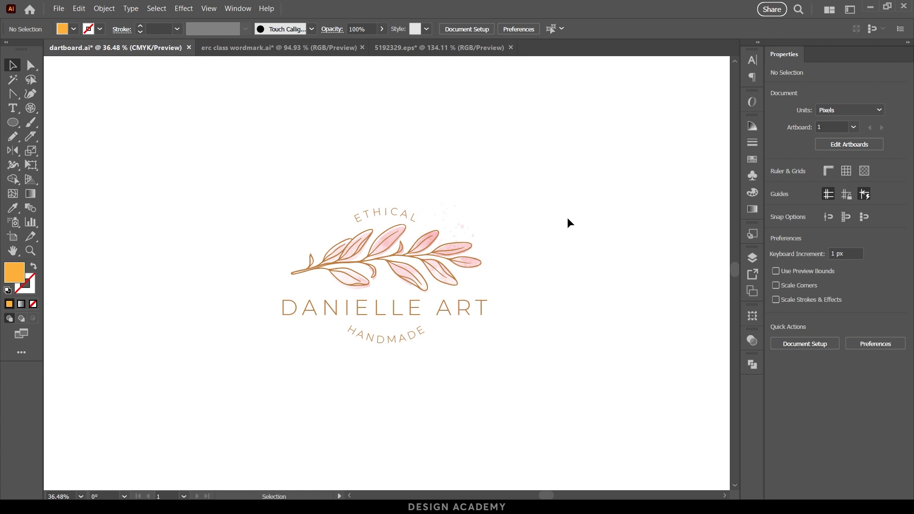
Select the whole leaf logo and scale it slightly freehand with the Scale tool
drag(587, 189, 205, 413)
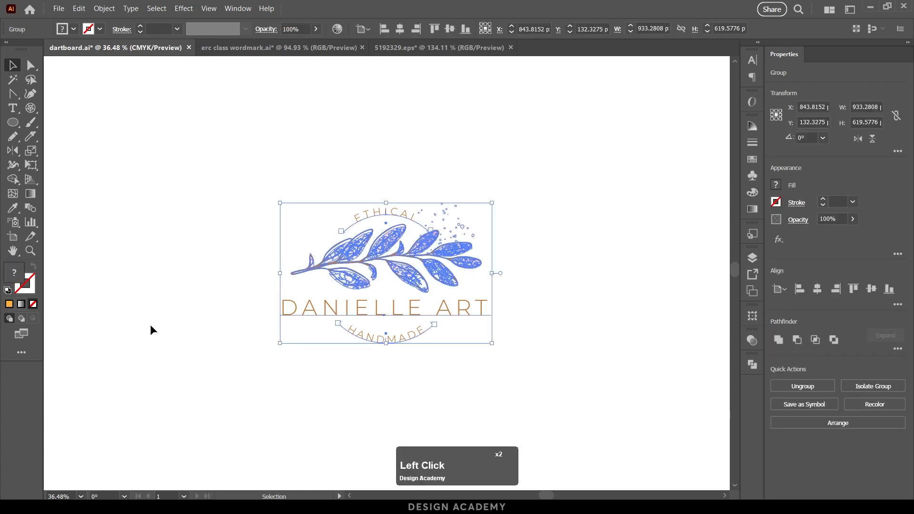
drag(31, 150, 96, 151)
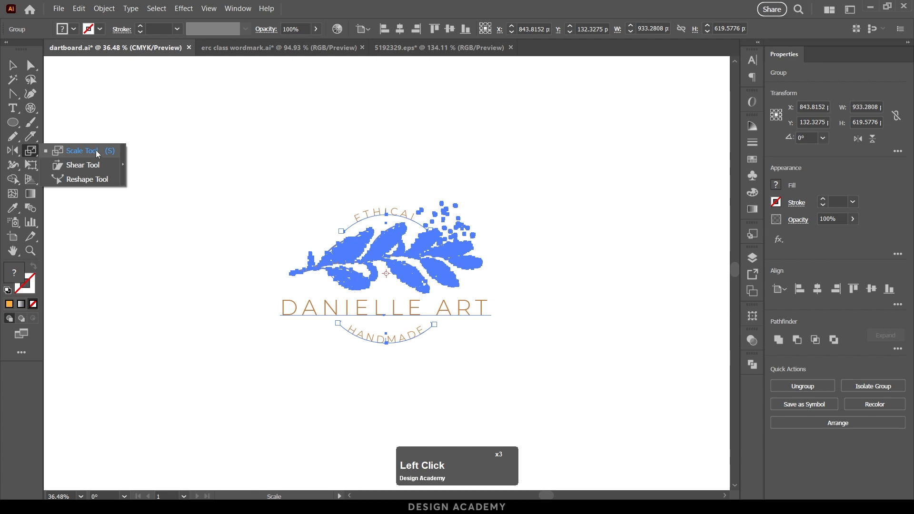
click(96, 150)
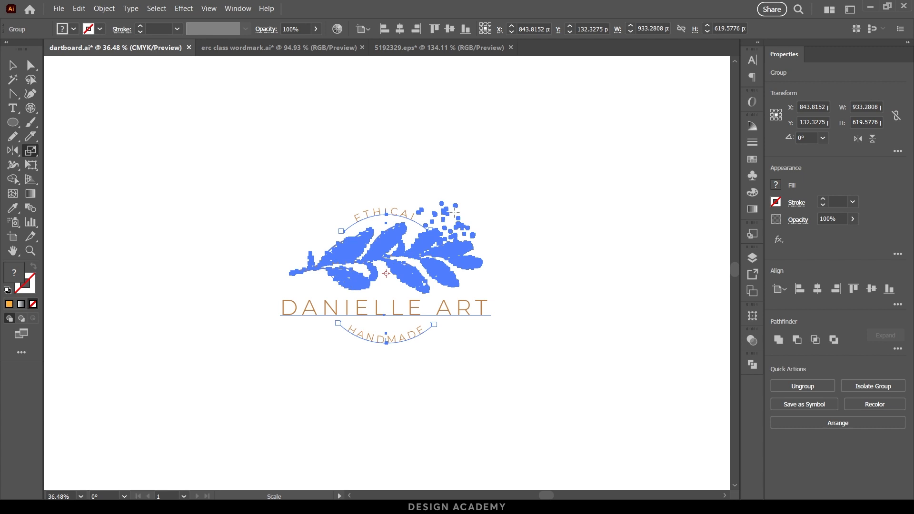
mouse_move(456, 219)
mouse_down()
mouse_move(415, 247)
mouse_move(498, 198)
mouse_move(466, 221)
mouse_move(453, 219)
mouse_up()
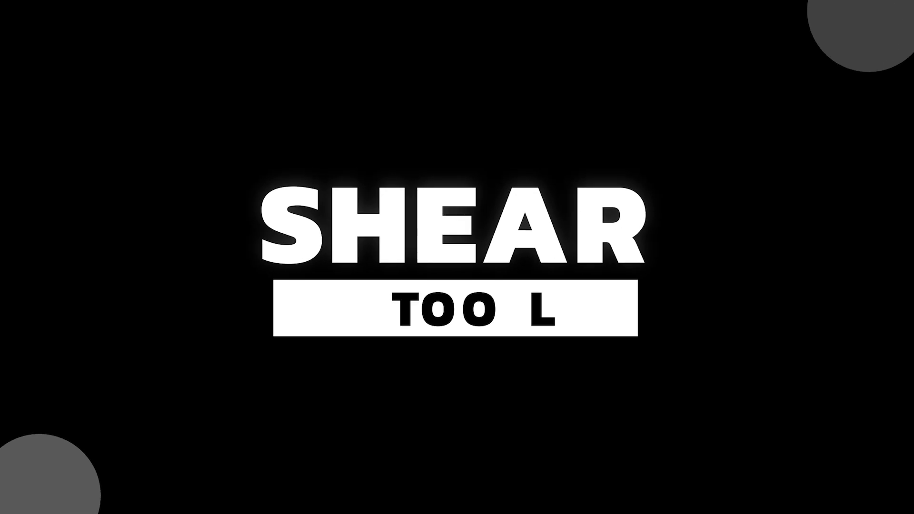
Copy the brown flower outline, paste the copy behind the original and fill it black
click(167, 234)
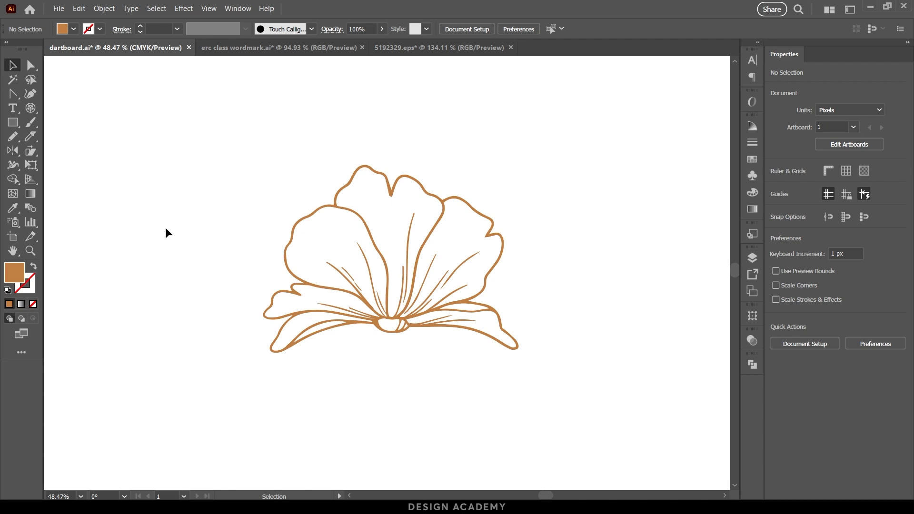
drag(224, 198, 573, 388)
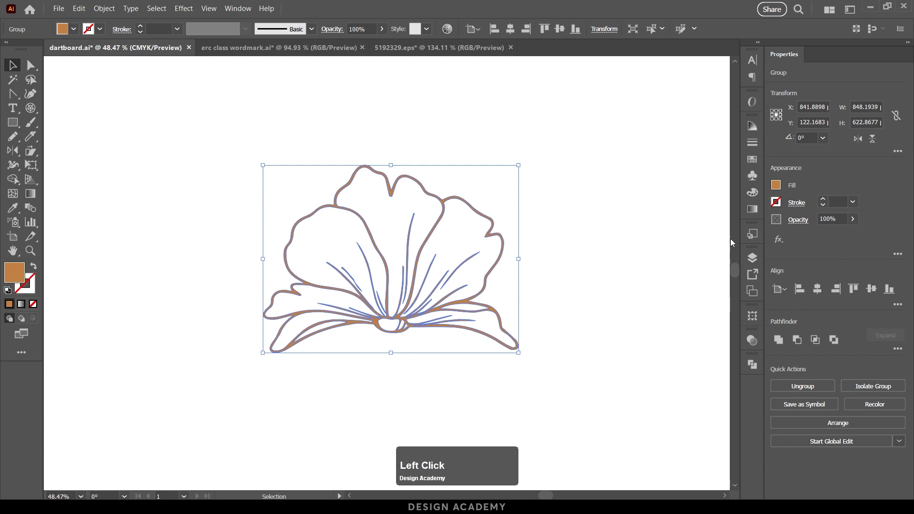
key(ctrl)
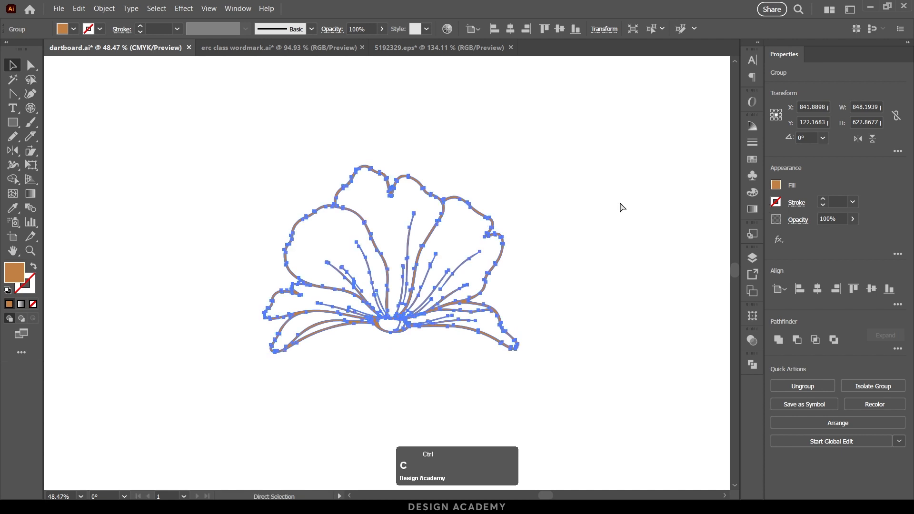
key(ctrl+b)
click(775, 185)
click(670, 229)
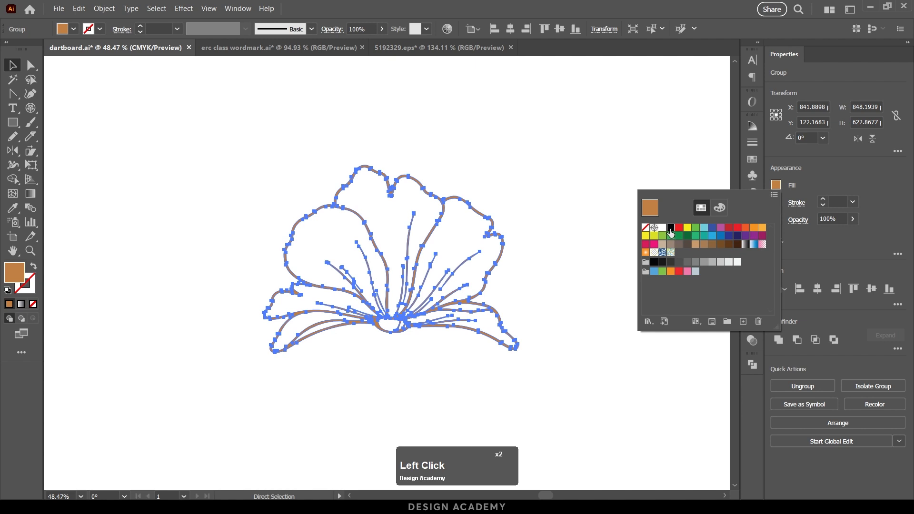
Shear the black flower copy about its lower-left petal tip into a shadow about 1448 px wide, slanting to the right
click(31, 151)
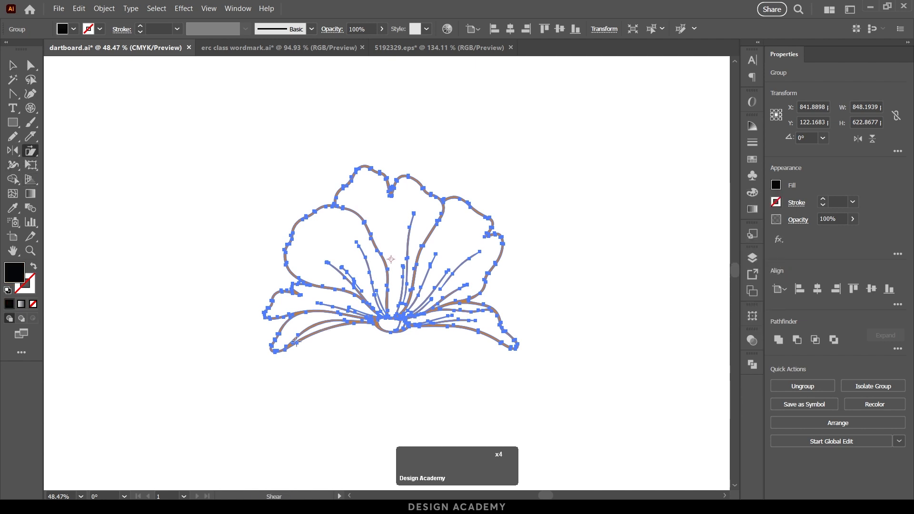
click(275, 352)
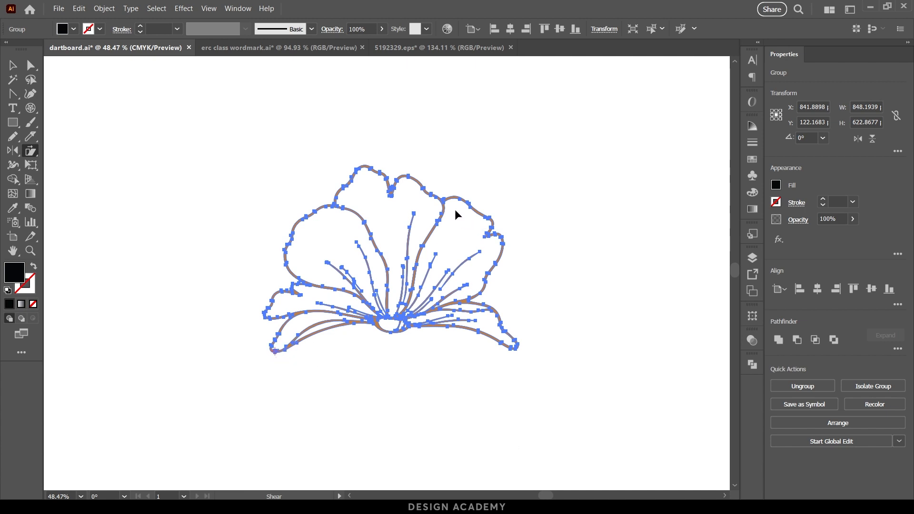
drag(449, 199, 670, 258)
Set the sheared flower shadow's opacity to 30%
click(832, 219)
text(30)
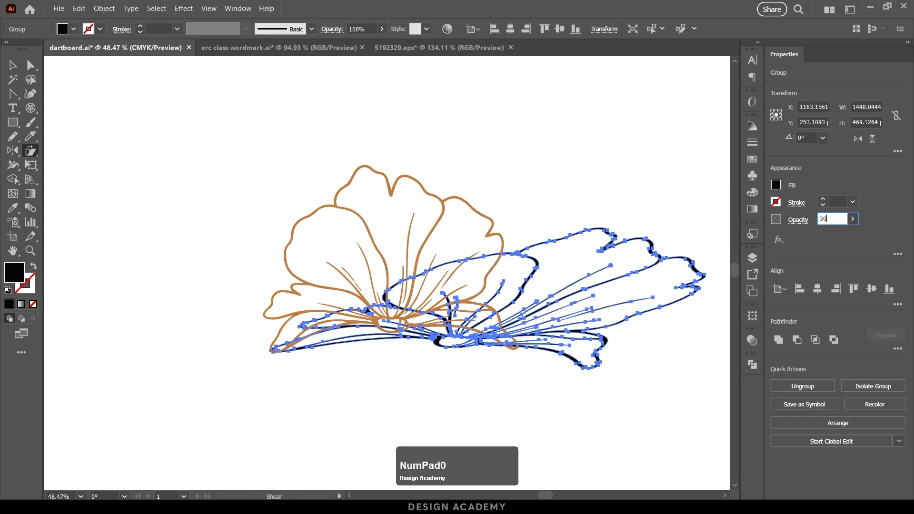
key(Return)
click(9, 66)
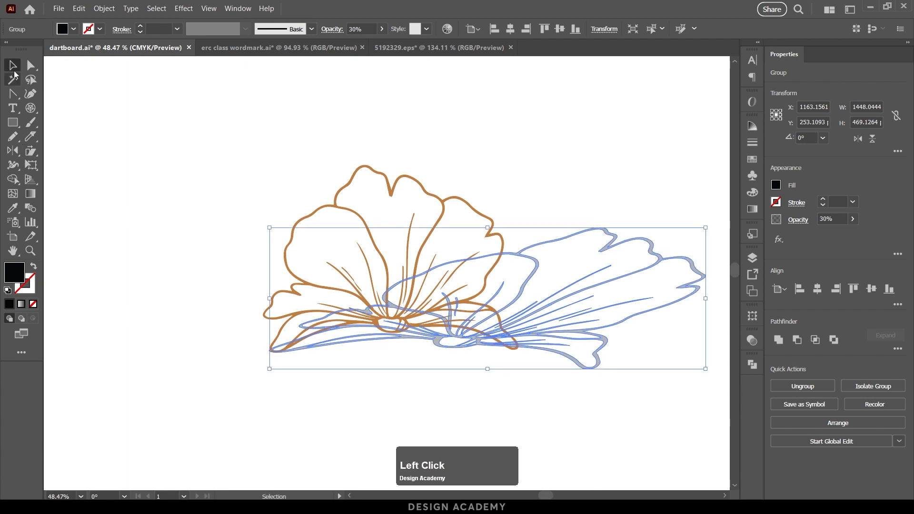
click(316, 265)
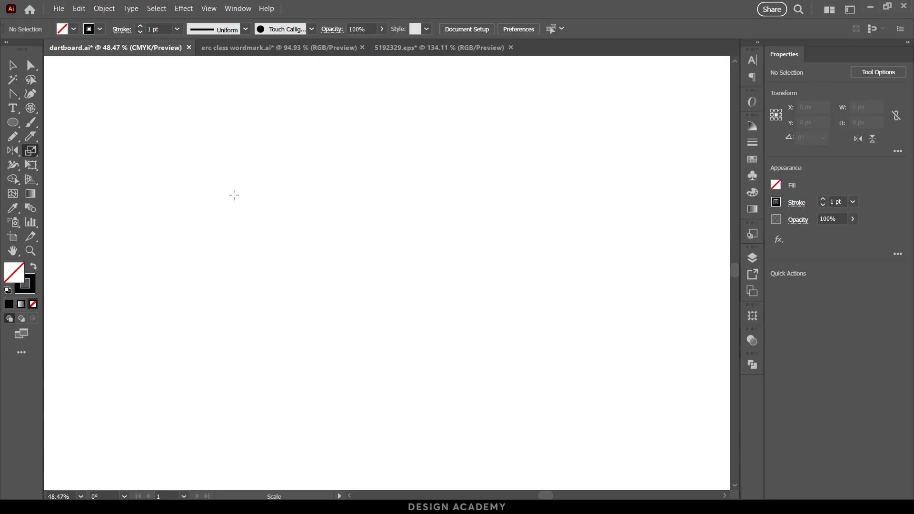
Draw a horizontal wavy line about 877 px wide and 90 px high with the Pencil tool
key(n)
drag(237, 238, 503, 230)
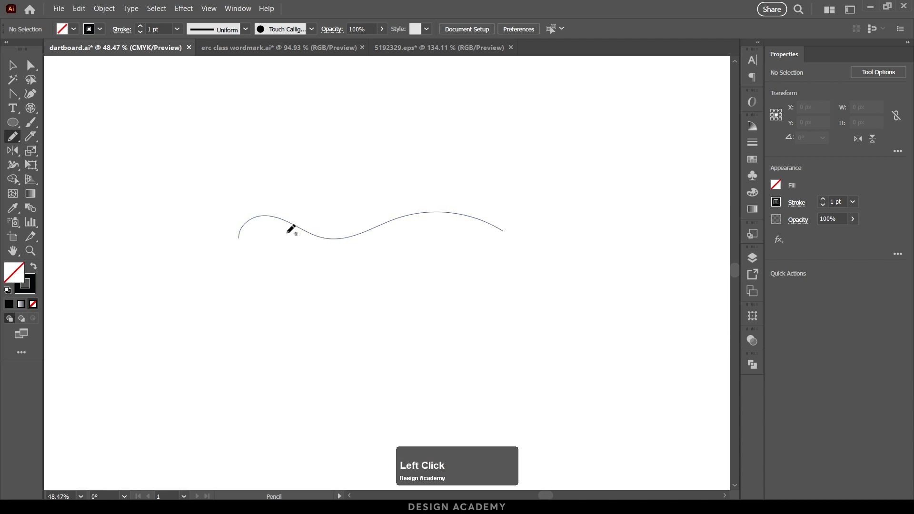
drag(280, 207, 316, 205)
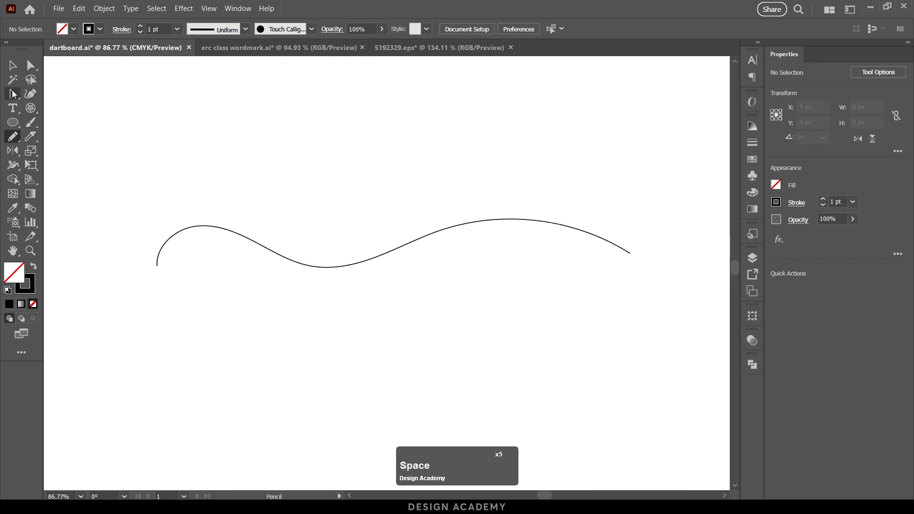
Reshape the wavy path with the Reshape tool, pulling its middle and right crest upward and its trough back down
click(13, 65)
drag(240, 162, 562, 326)
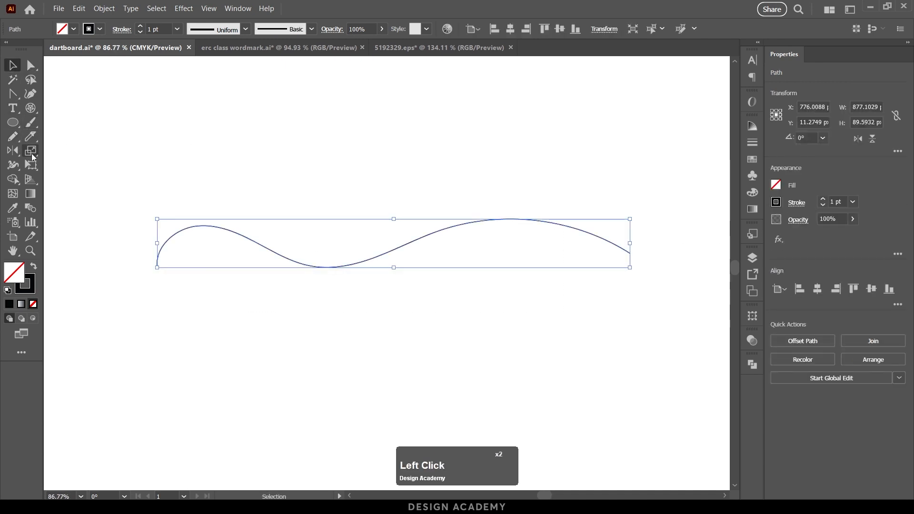
click(35, 155)
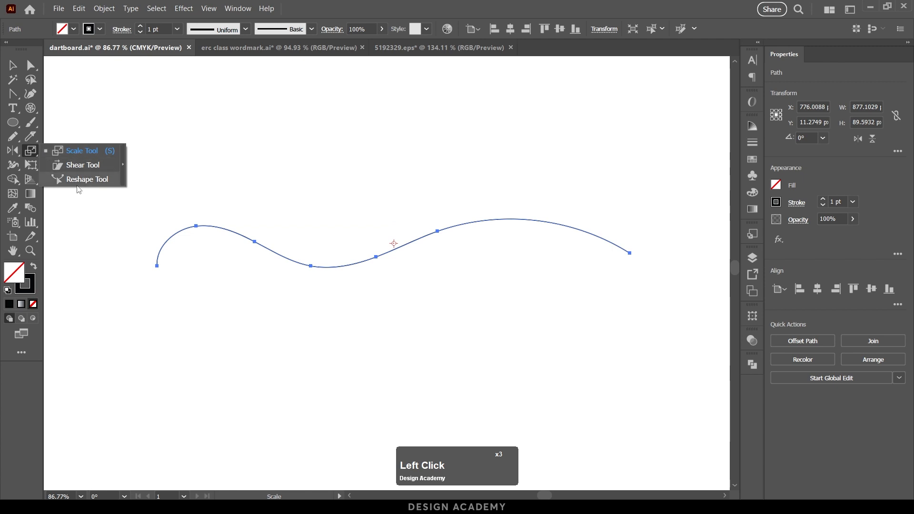
click(92, 181)
drag(376, 260, 376, 216)
mouse_move(507, 198)
mouse_down()
mouse_move(497, 259)
mouse_move(501, 185)
mouse_up()
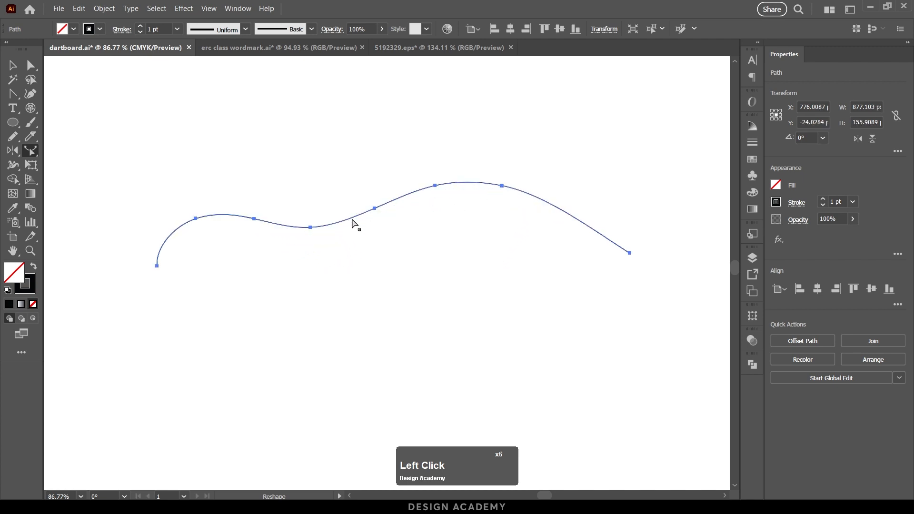
drag(310, 230, 328, 251)
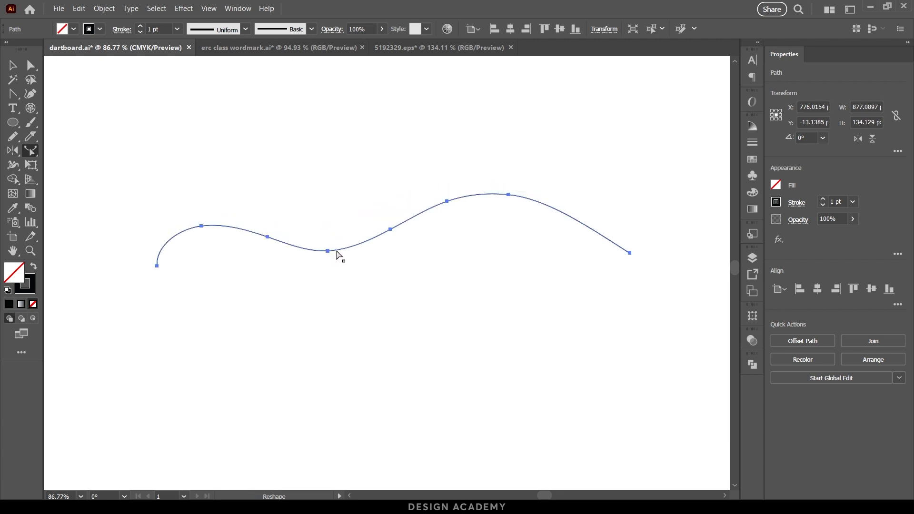
Create two reshaped copies of the wavy path, one with the trough pulled downward and one with it pulled upward
key(alt)
drag(329, 251, 335, 306)
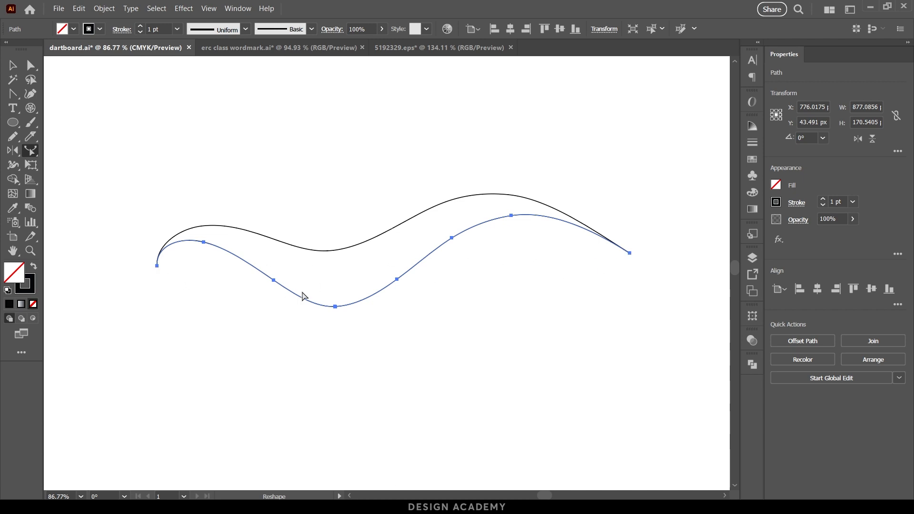
key(alt)
drag(335, 307, 342, 201)
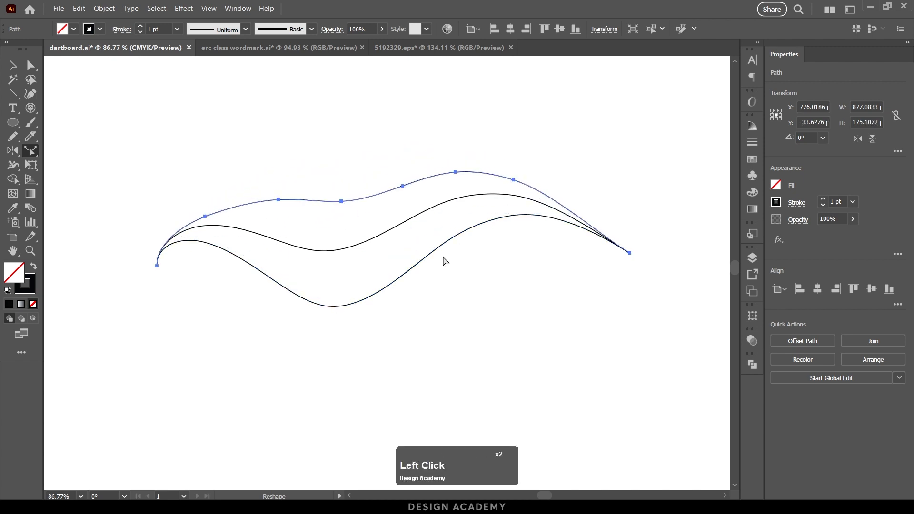
Select all three wavy paths and set their stroke weight to 10 pt
key(v)
click(479, 300)
drag(515, 333, 347, 180)
triple_click(824, 200)
triple_click(824, 200)
click(823, 204)
double_click(822, 199)
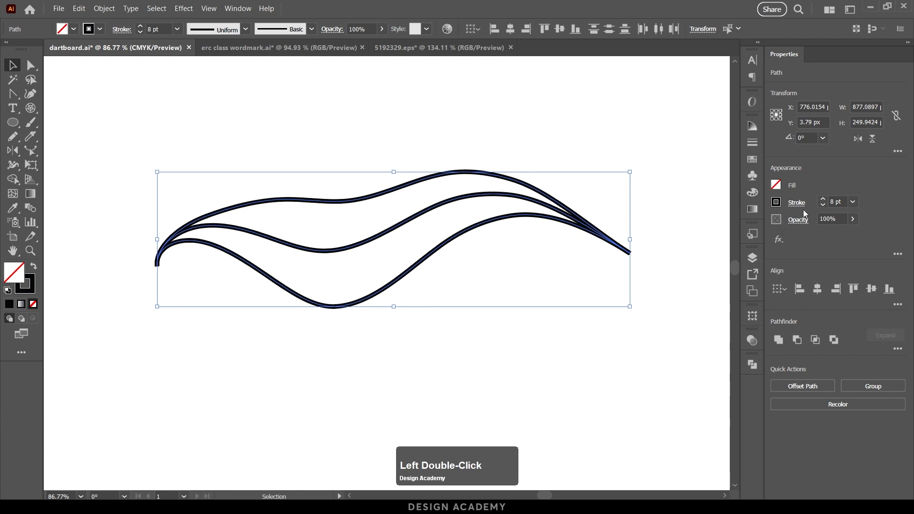
double_click(823, 200)
click(577, 300)
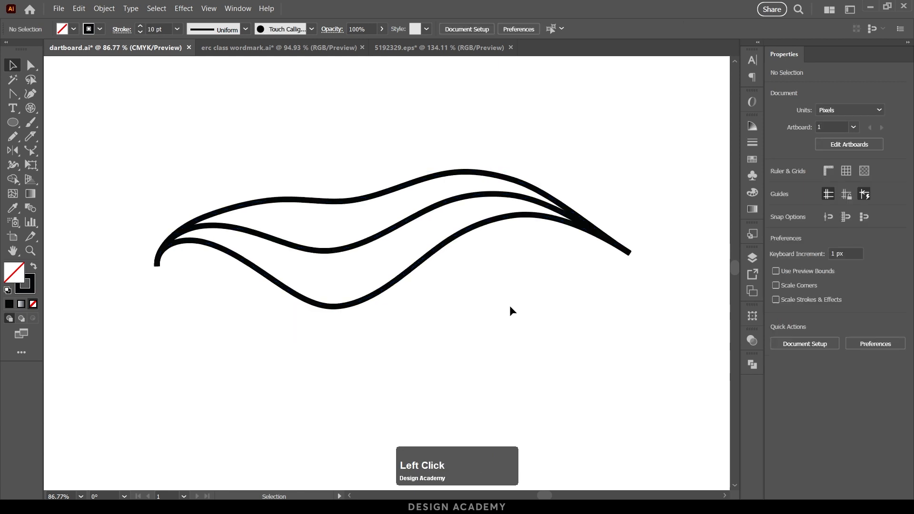
Rotate the three wavy paths together into a diagonal leaf shape rising to the right
scroll(553, 302, down, 5)
drag(527, 304, 407, 192)
drag(582, 287, 555, 224)
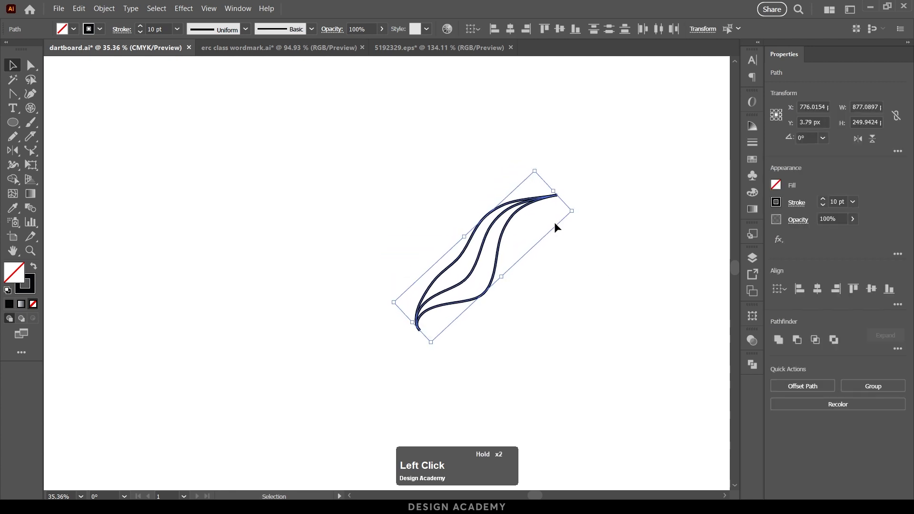
click(169, 180)
Draw a stem downward from the base of the leaf with the Pencil tool
key(n)
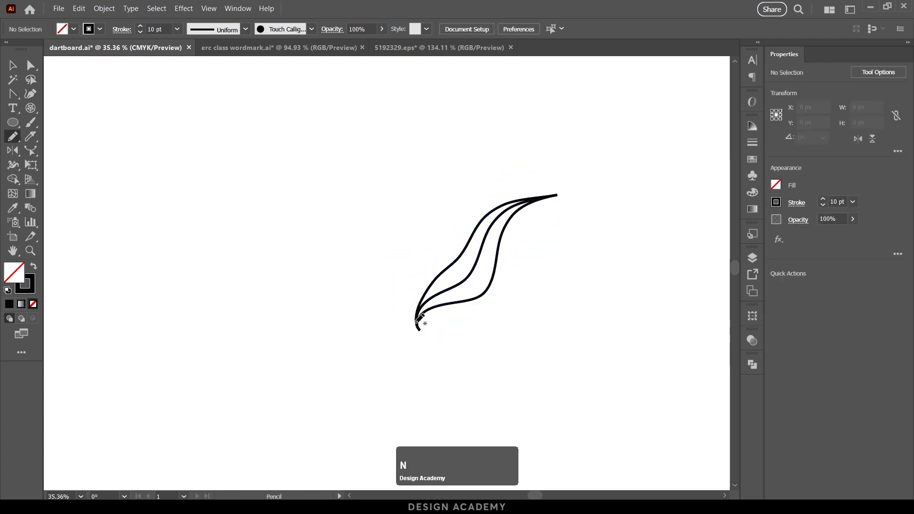
click(413, 321)
click(375, 336)
key(m)
key(n)
mouse_move(417, 326)
mouse_down()
mouse_move(424, 346)
mouse_move(454, 371)
mouse_move(464, 437)
mouse_up()
key(v)
key(ctrl+0)
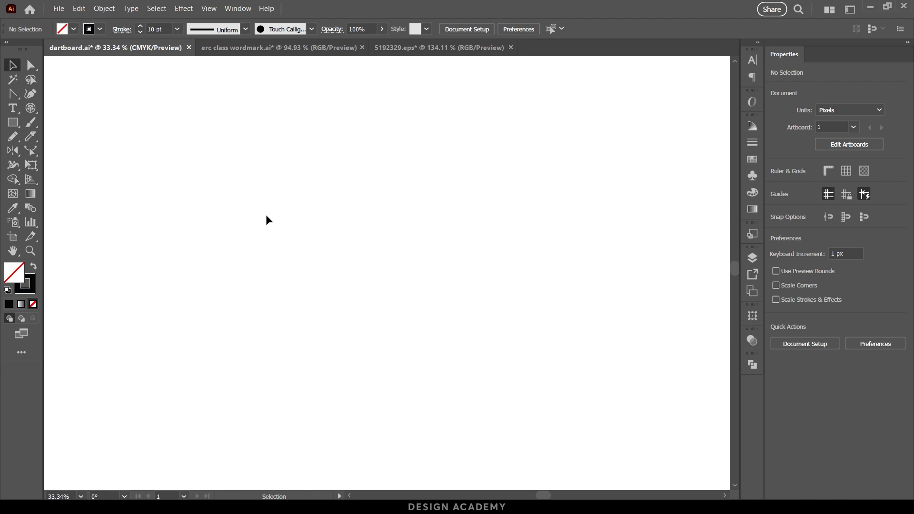
Paint a long wavy Paintbrush stroke across the blank canvas and set the Paintbrush fidelity to Accurate
key(b)
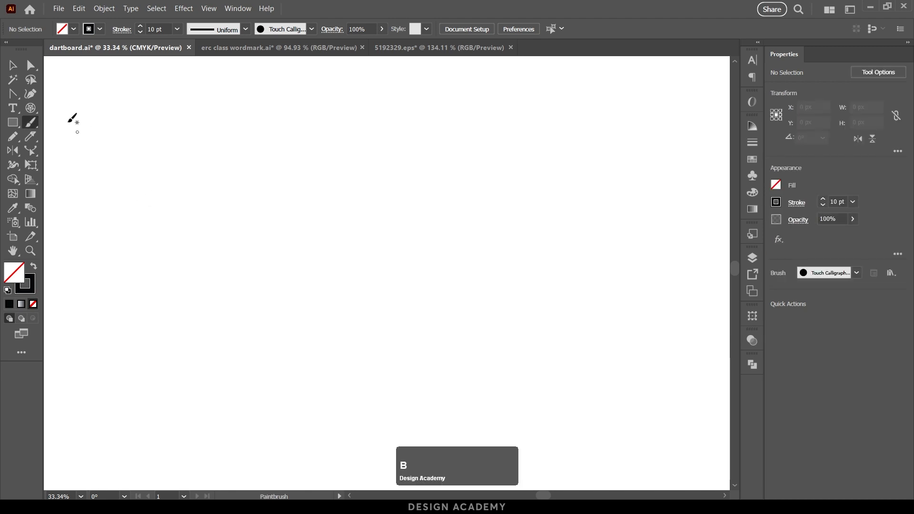
mouse_move(200, 209)
mouse_down()
mouse_move(208, 199)
mouse_move(474, 208)
mouse_move(551, 194)
mouse_up()
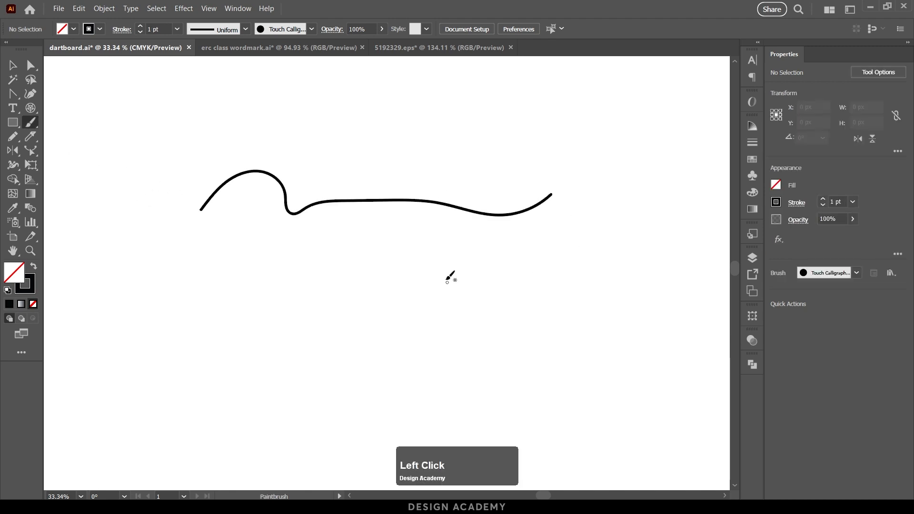
double_click(30, 122)
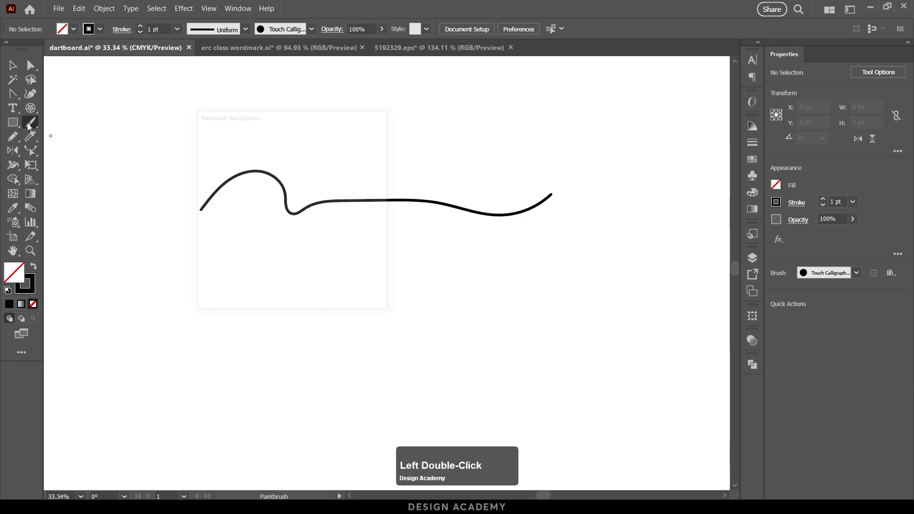
click(297, 288)
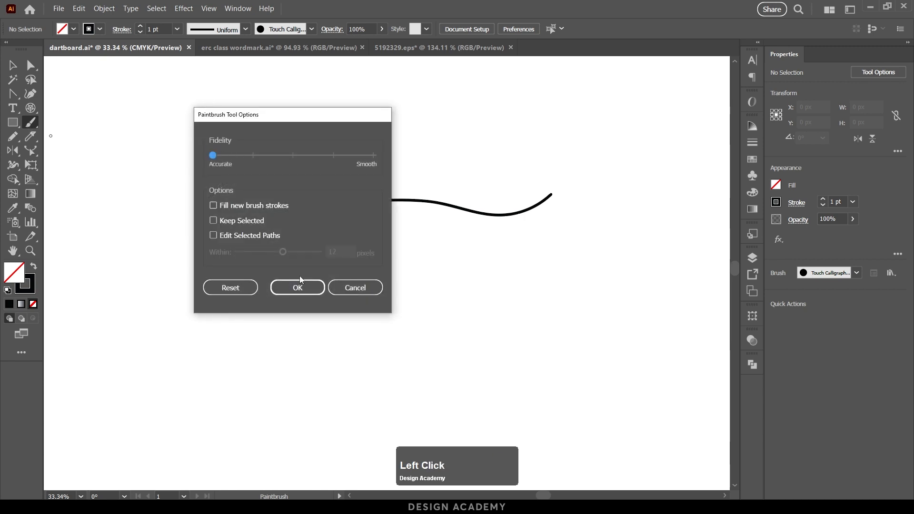
Paint two more long Paintbrush strokes below the first, and select the lowest one, about 1498 px wide
mouse_move(247, 289)
mouse_down()
mouse_move(347, 306)
mouse_move(598, 290)
mouse_up()
mouse_move(200, 351)
mouse_down()
mouse_move(255, 331)
mouse_move(485, 363)
mouse_move(512, 380)
mouse_up()
drag(324, 391, 329, 264)
drag(328, 264, 338, 280)
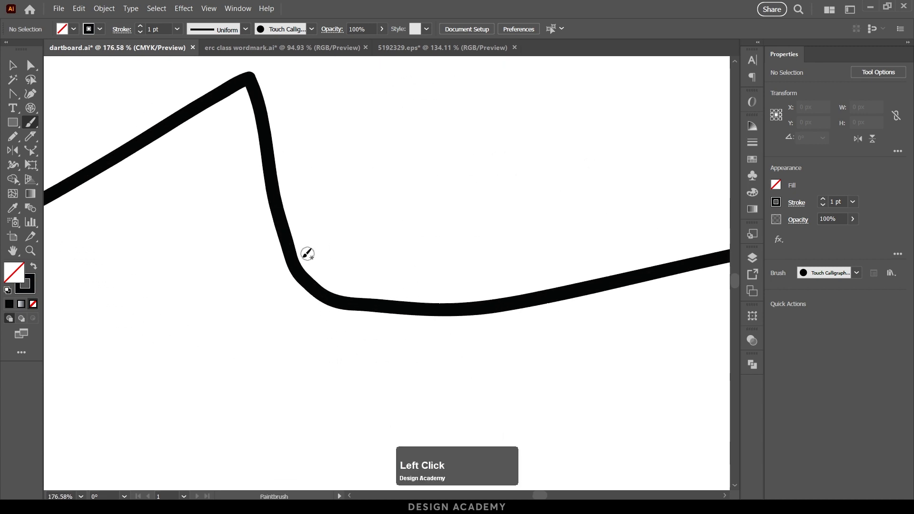
key(v)
click(318, 285)
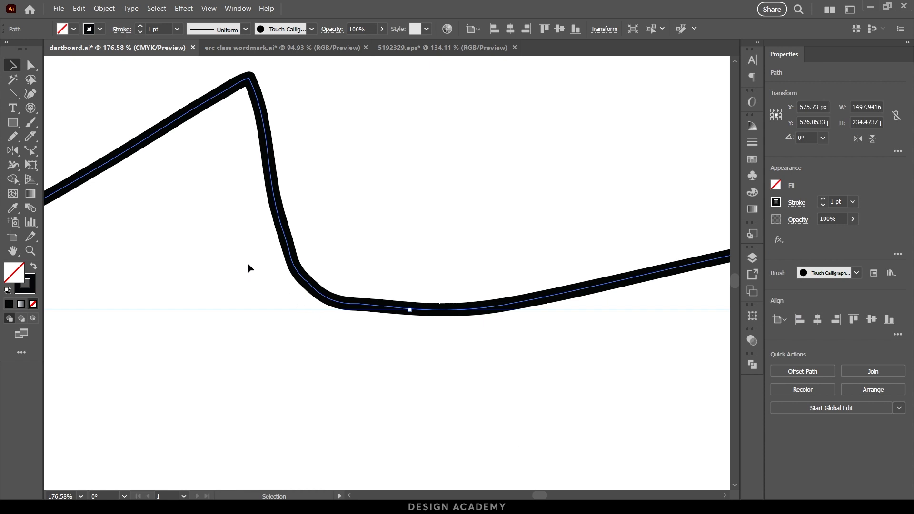
Smooth the lowest brush stroke along its sharp peak and the curve below it with repeated Smooth tool passes
click(13, 136)
click(13, 137)
click(72, 165)
mouse_move(261, 143)
mouse_down()
mouse_move(283, 233)
mouse_move(333, 297)
mouse_move(348, 286)
mouse_up()
mouse_move(266, 152)
mouse_down()
mouse_move(311, 291)
mouse_move(514, 305)
mouse_up()
mouse_move(266, 131)
mouse_down()
mouse_move(254, 81)
mouse_move(186, 112)
mouse_up()
mouse_move(264, 128)
mouse_down()
mouse_move(299, 250)
mouse_move(595, 312)
mouse_up()
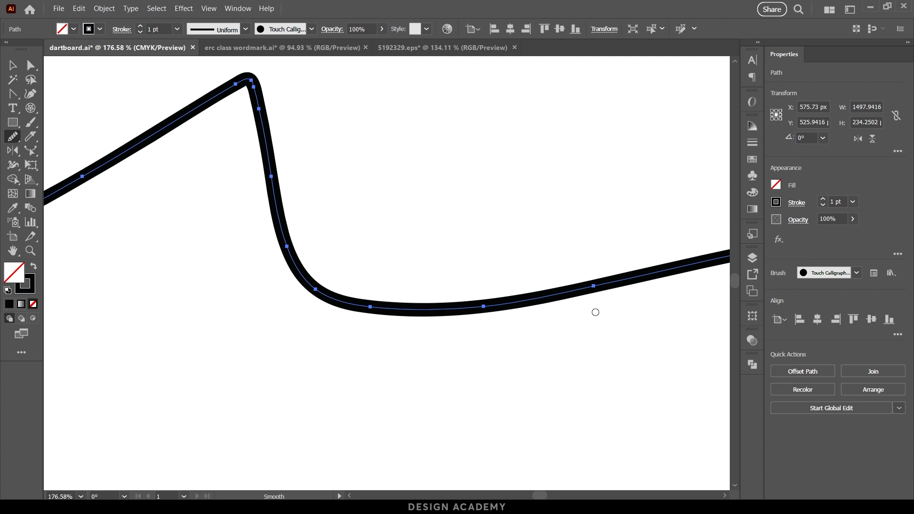
Smooth the same bend of the stroke further by temporarily toggling the Paintbrush to the Smooth tool
click(31, 123)
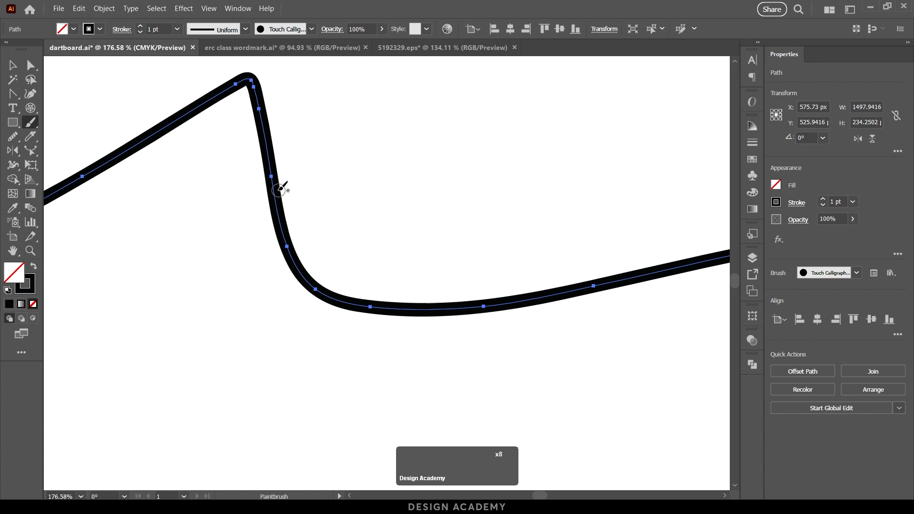
alt+click(280, 189)
mouse_move(269, 163)
mouse_down()
mouse_move(289, 259)
mouse_move(312, 291)
mouse_move(355, 309)
mouse_move(437, 315)
mouse_move(531, 306)
mouse_up()
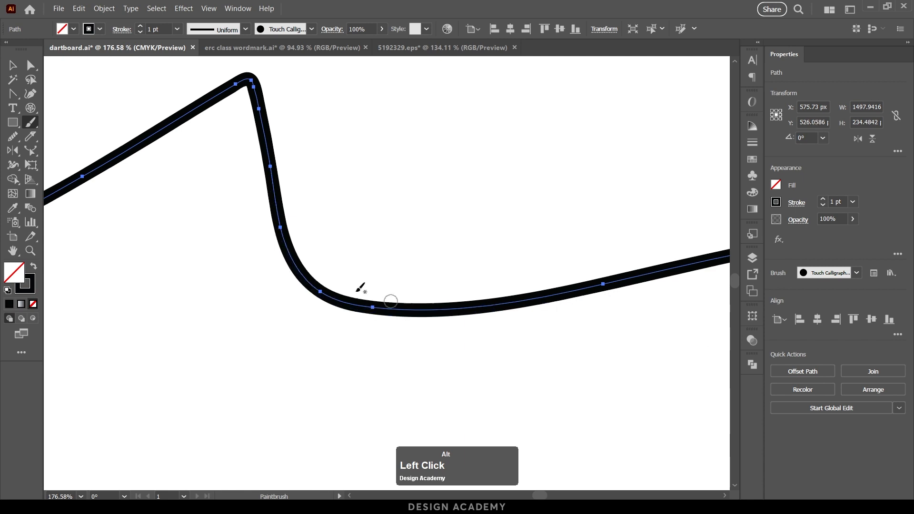
Enable the "Alt key toggles to Smooth Tool" option for the Pencil tool
click(13, 136)
mouse_move(16, 138)
mouse_down()
mouse_move(57, 143)
mouse_move(45, 149)
mouse_up()
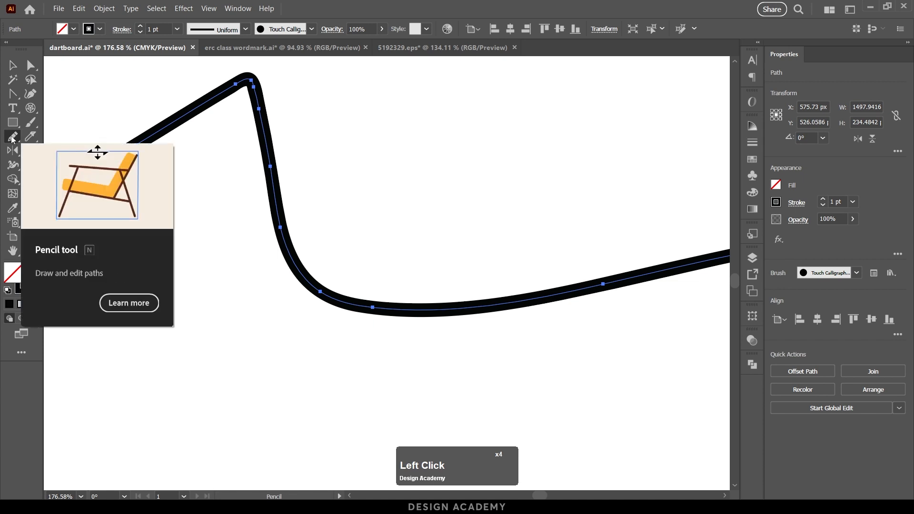
double_click(12, 138)
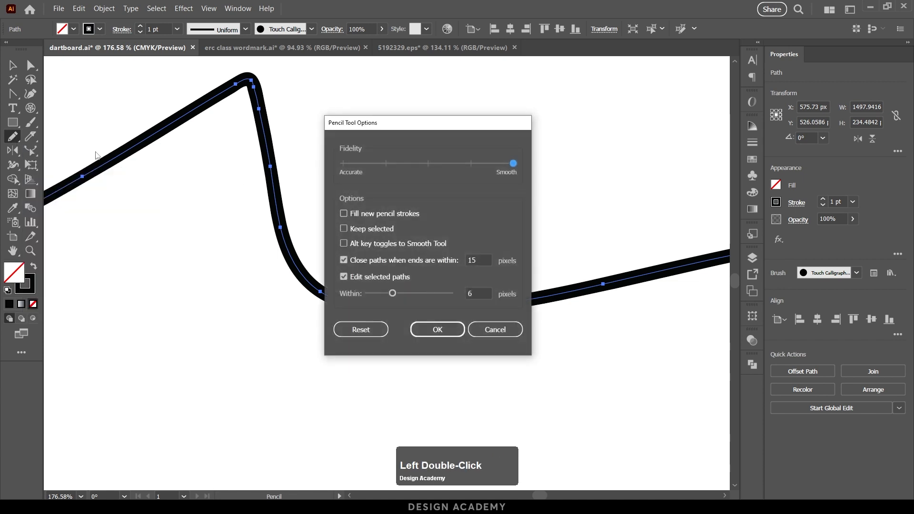
click(343, 243)
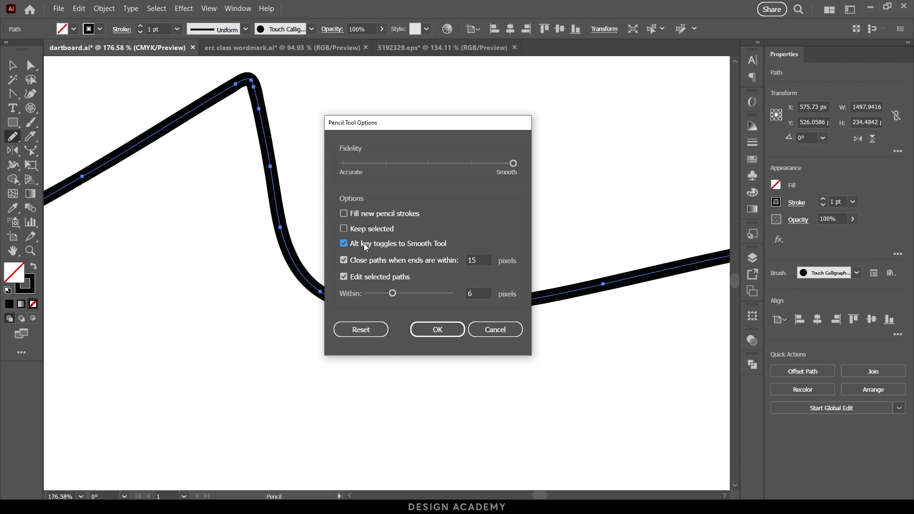
click(425, 328)
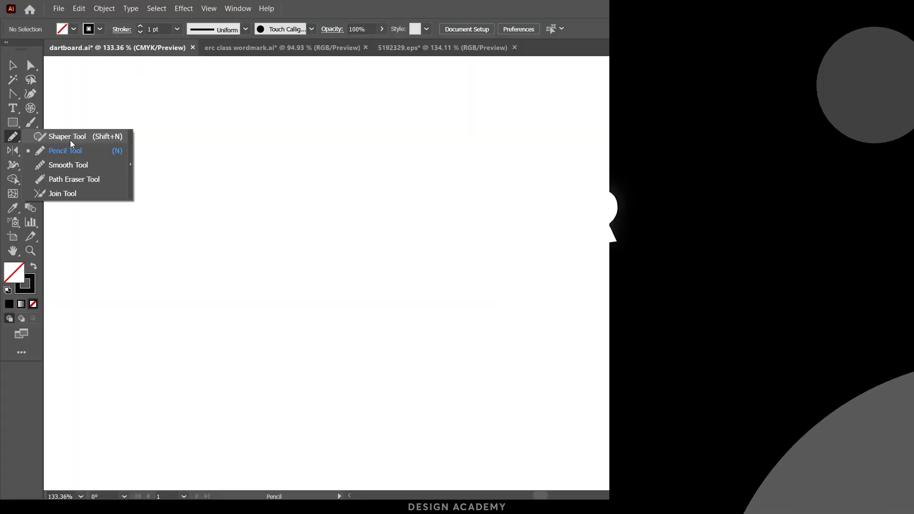
Draw a rectangle, triangle, circle, wide ellipse and small square on the blank canvas with rough Shaper tool gestures
click(68, 136)
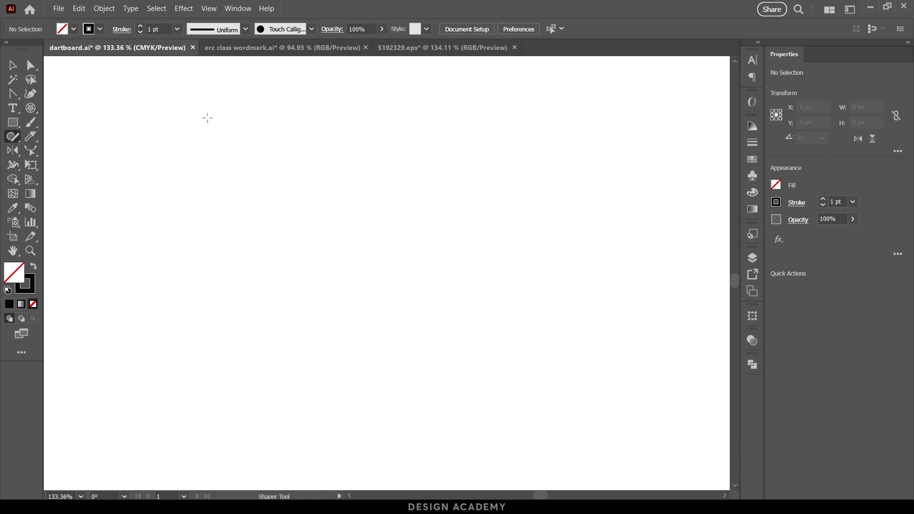
mouse_move(123, 112)
mouse_down()
mouse_move(241, 107)
mouse_move(209, 194)
mouse_move(101, 191)
mouse_move(123, 111)
mouse_up()
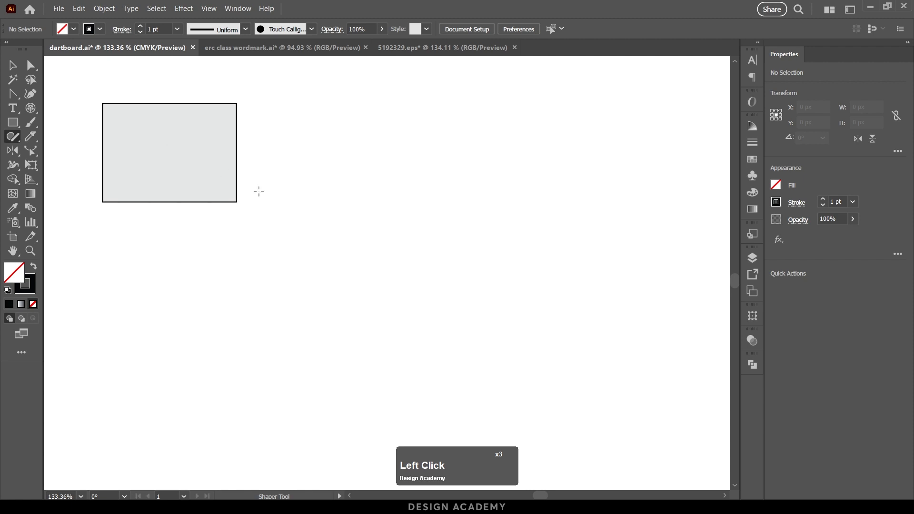
mouse_move(363, 108)
mouse_down()
mouse_move(306, 210)
mouse_move(390, 145)
mouse_move(364, 107)
mouse_up()
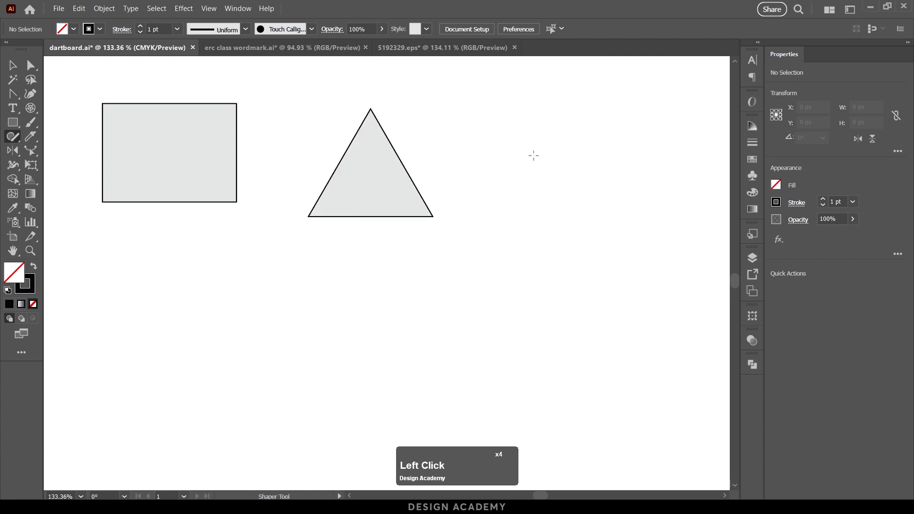
mouse_move(543, 144)
mouse_down()
mouse_move(600, 216)
mouse_move(560, 210)
mouse_up()
mouse_move(198, 290)
mouse_down()
mouse_move(196, 361)
mouse_move(325, 325)
mouse_up()
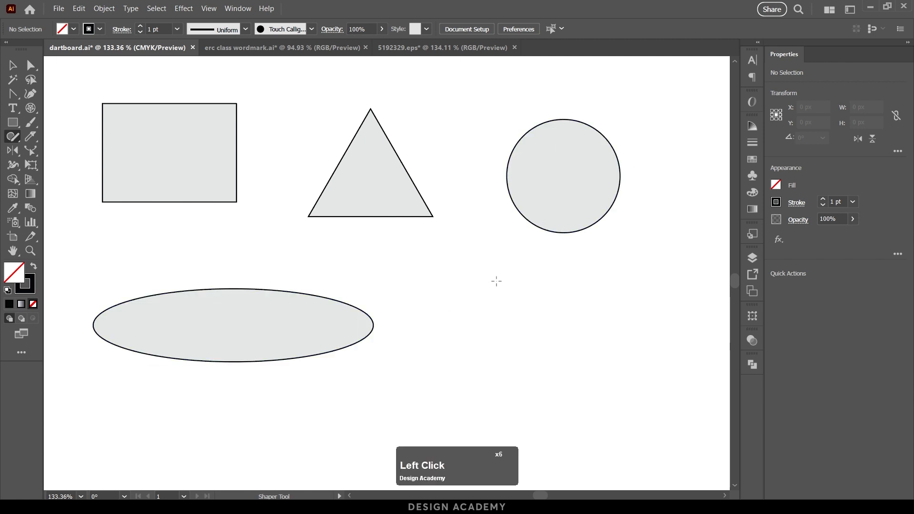
mouse_move(451, 292)
mouse_down()
mouse_move(510, 293)
mouse_move(507, 338)
mouse_move(448, 335)
mouse_move(452, 287)
mouse_up()
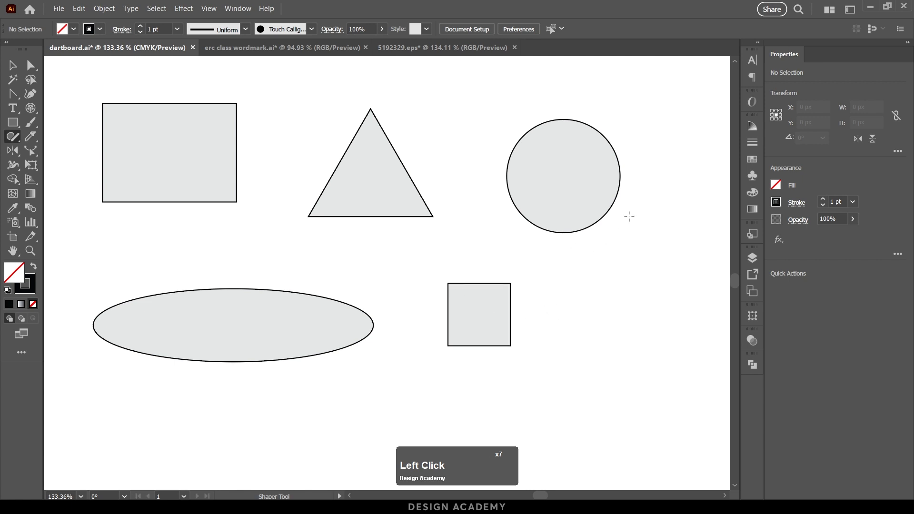
Select all five Shaper-drawn shapes and delete them
key(v)
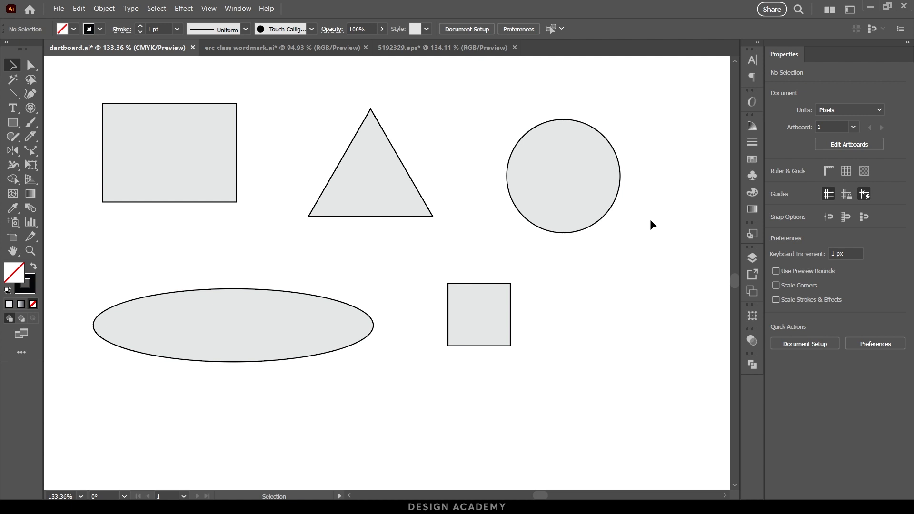
drag(604, 362, 178, 164)
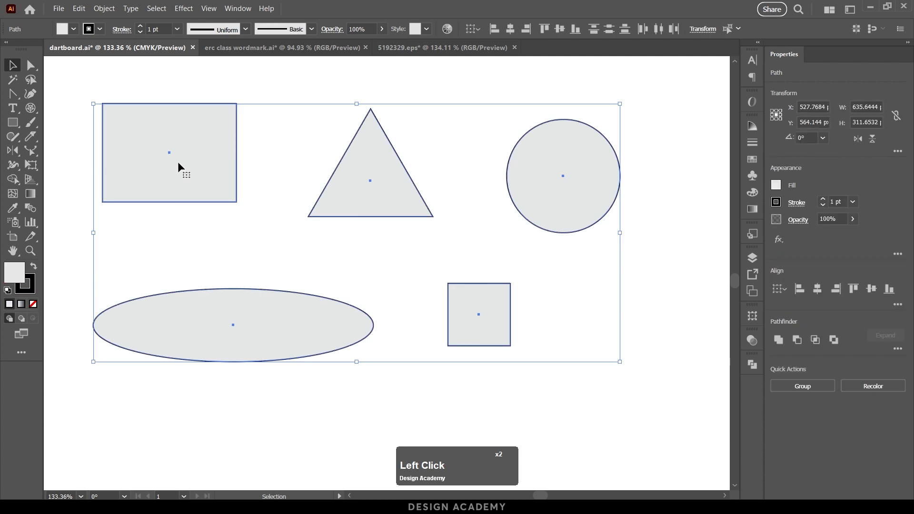
key(Delete)
Draw a circle about 157 px wide in the middle of the canvas and fill it with blue
click(13, 123)
mouse_move(12, 125)
mouse_down()
mouse_move(52, 124)
mouse_move(62, 149)
mouse_up()
drag(323, 161, 452, 291)
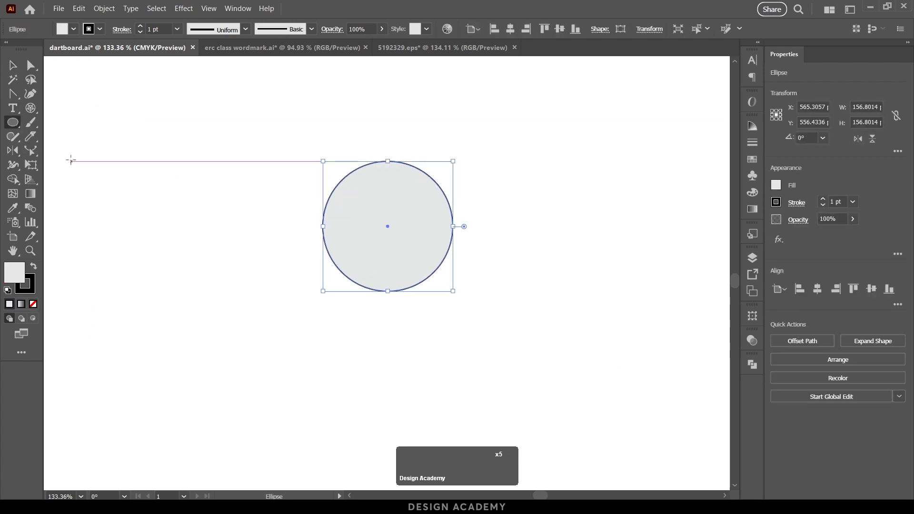
double_click(14, 276)
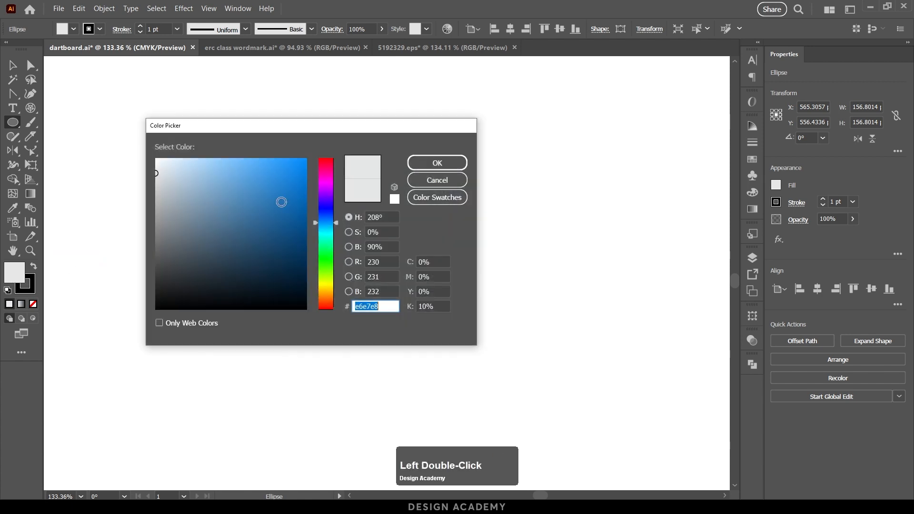
click(278, 194)
click(437, 164)
key(v)
click(181, 159)
Draw a square about 113 px wide to the left of the circle and fill it with yellow
click(13, 123)
drag(13, 122, 58, 152)
click(61, 128)
drag(116, 181, 209, 275)
click(775, 185)
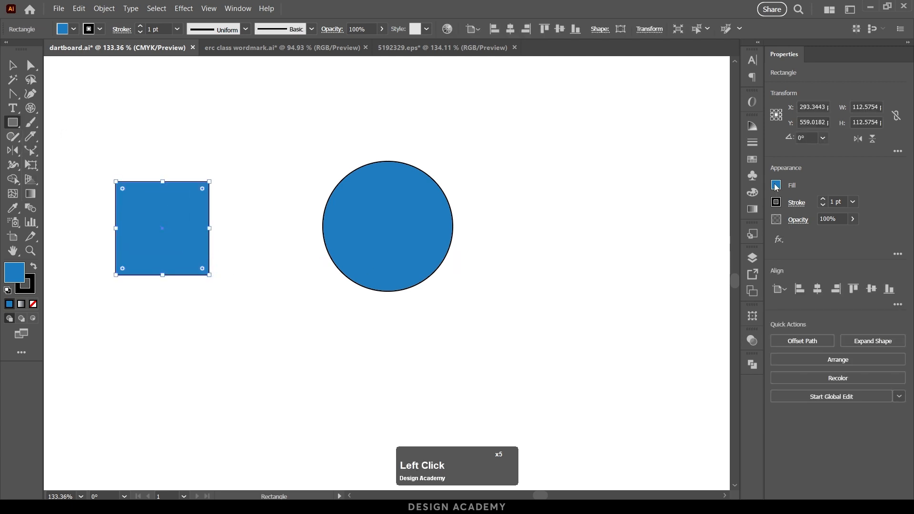
click(687, 230)
click(190, 240)
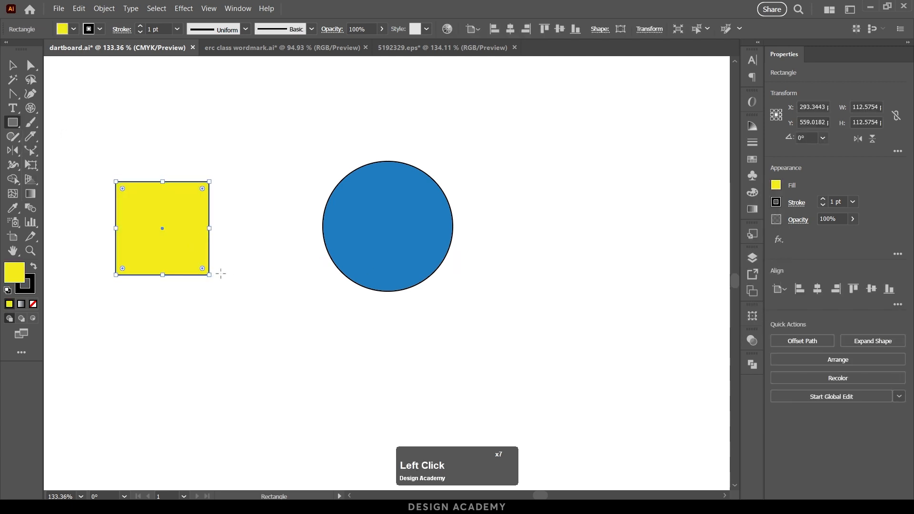
Rotate the yellow square 45° into a diamond and place two overlapping copies across the lower half of the circle
key(v)
drag(212, 275, 153, 323)
drag(183, 236, 440, 309)
Select the circle and both diamonds and scribble away the diamond parts outside the circle with the Shaper tool
drag(556, 305, 239, 186)
click(23, 137)
mouse_move(242, 275)
mouse_down()
mouse_move(317, 302)
mouse_move(355, 323)
mouse_move(547, 319)
mouse_up()
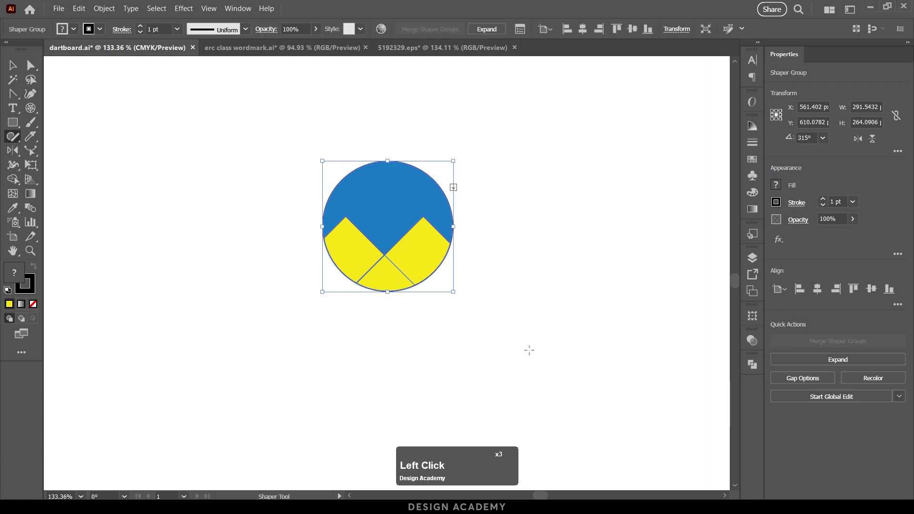
key(ctrl+z)
mouse_move(245, 263)
mouse_down()
mouse_move(267, 257)
mouse_move(346, 300)
mouse_move(595, 320)
mouse_up()
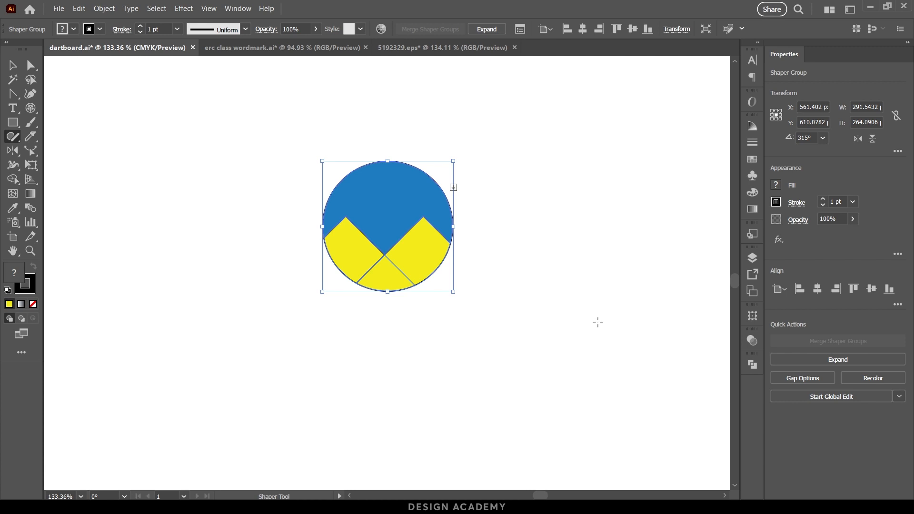
click(598, 322)
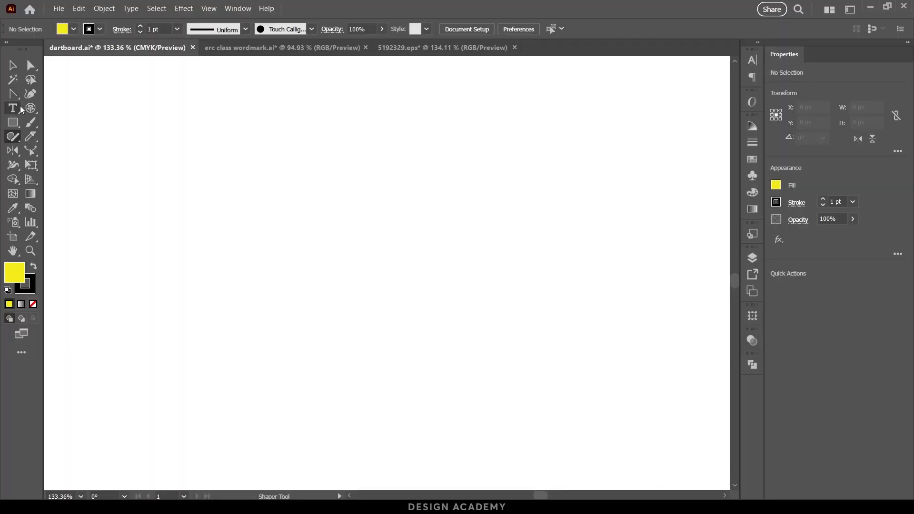
Draw a horizontal straight line about 326 px long across the blank canvas with the Pen tool
key(p)
click(217, 194)
shift+click(486, 194)
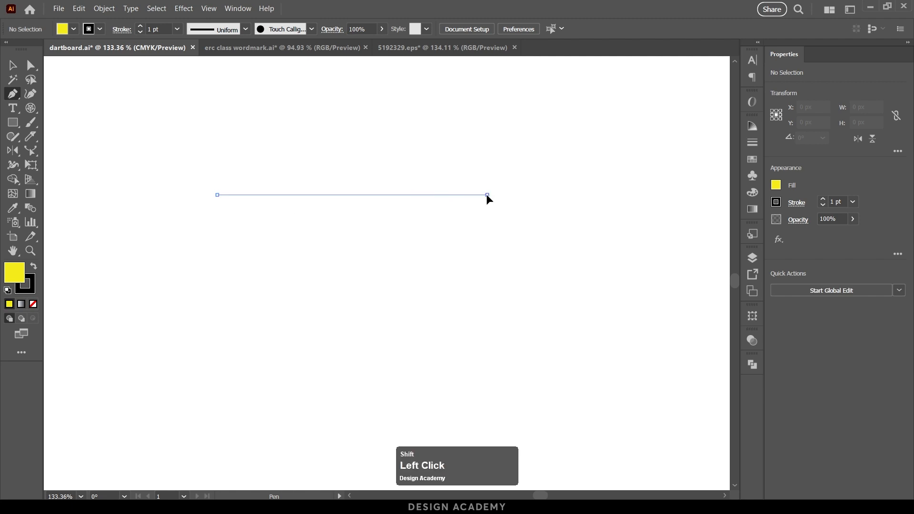
key(v)
Draw a wavy path about 193 px wide below the straight line with the Pencil tool
drag(275, 178, 347, 216)
key(n)
mouse_move(120, 320)
mouse_down()
mouse_move(145, 293)
mouse_move(257, 306)
mouse_move(399, 297)
mouse_move(534, 327)
mouse_up()
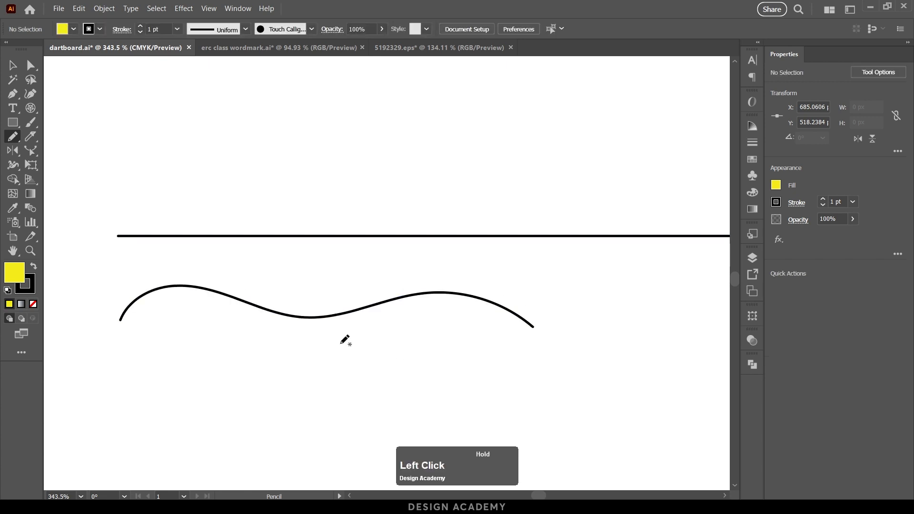
key(v)
Draw a circle about 76 px wide above the straight line and set its fill to none
click(13, 122)
click(61, 154)
mouse_move(269, 169)
mouse_down()
mouse_move(437, 95)
mouse_move(383, 163)
mouse_move(363, 270)
mouse_up()
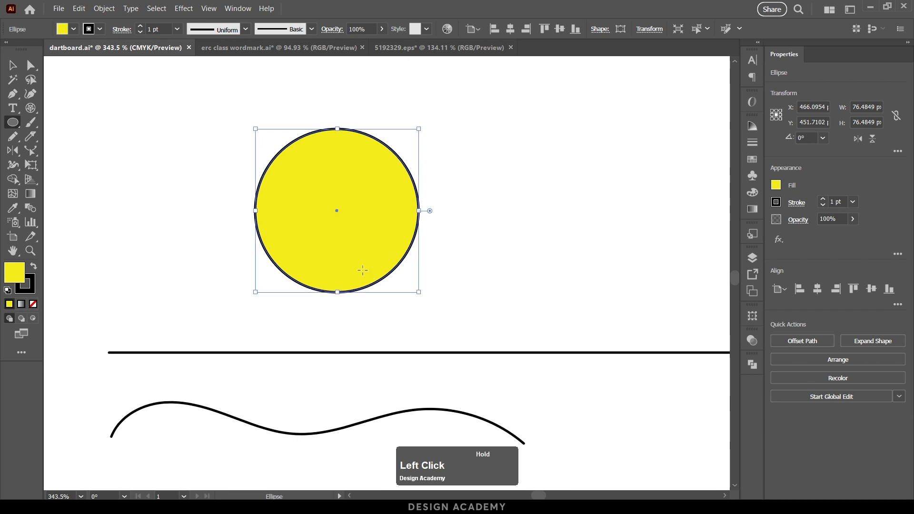
click(33, 303)
ctrl+alt+click(327, 255)
ctrl+alt+click(303, 237)
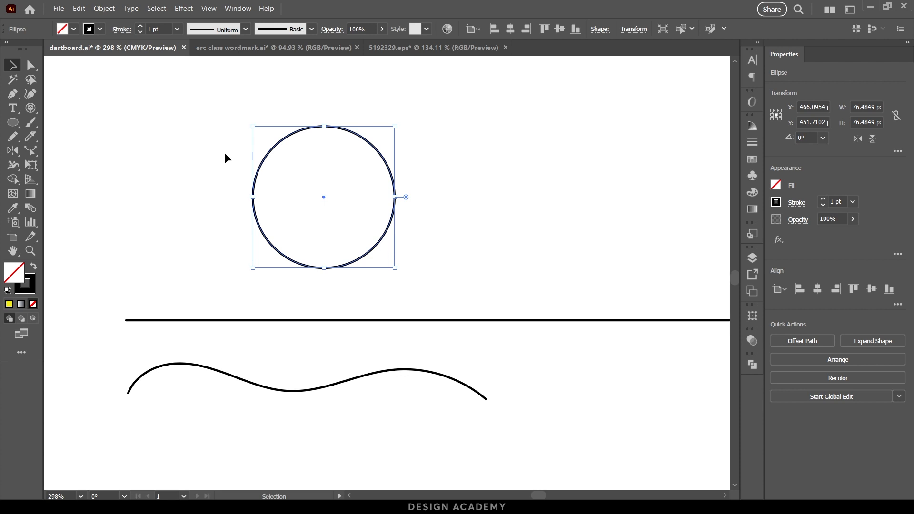
Erase the upper-left arc and a lower-right section of the circle with the Path Eraser tool
click(15, 141)
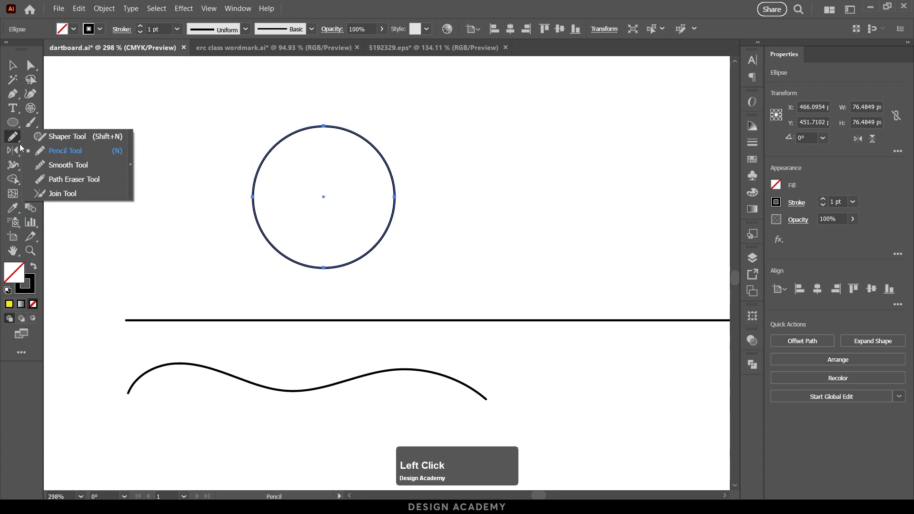
click(76, 179)
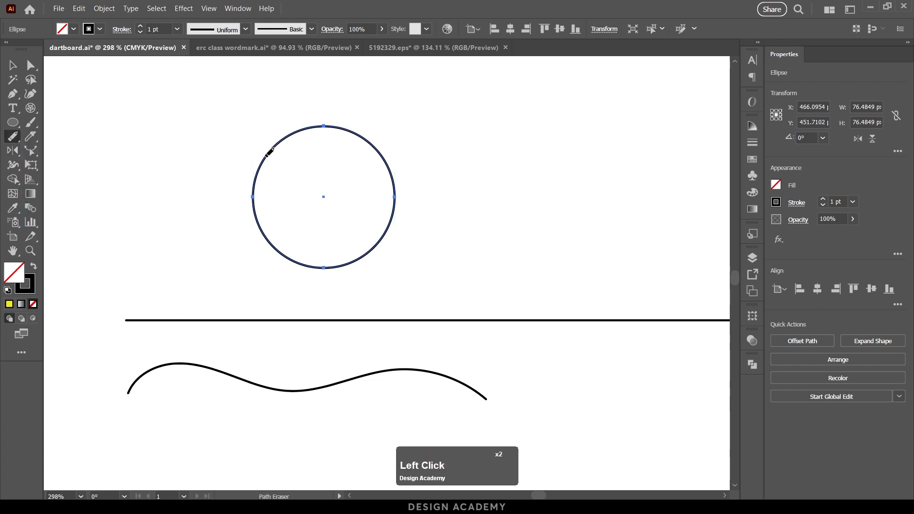
mouse_move(257, 183)
mouse_down()
mouse_move(286, 143)
mouse_move(326, 127)
mouse_up()
drag(365, 235, 316, 273)
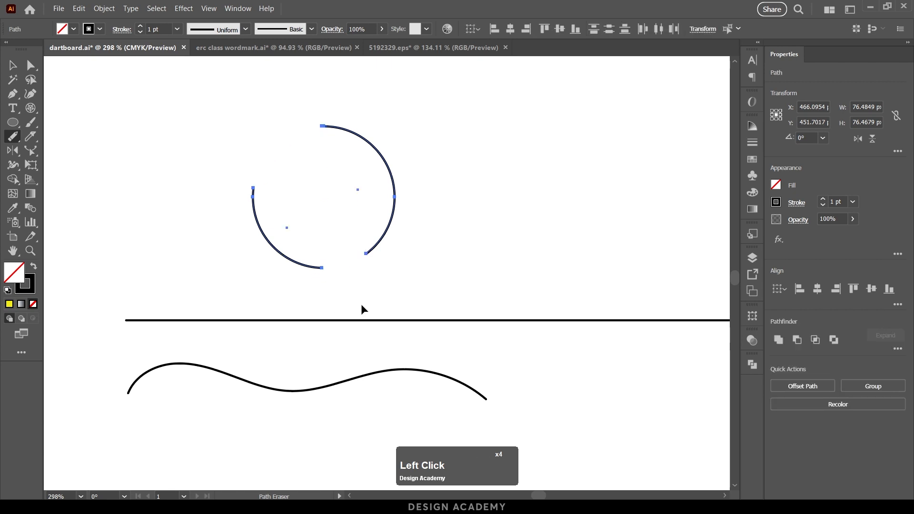
Erase two separate sections of the straight line with the Path Eraser tool
key(v)
click(321, 321)
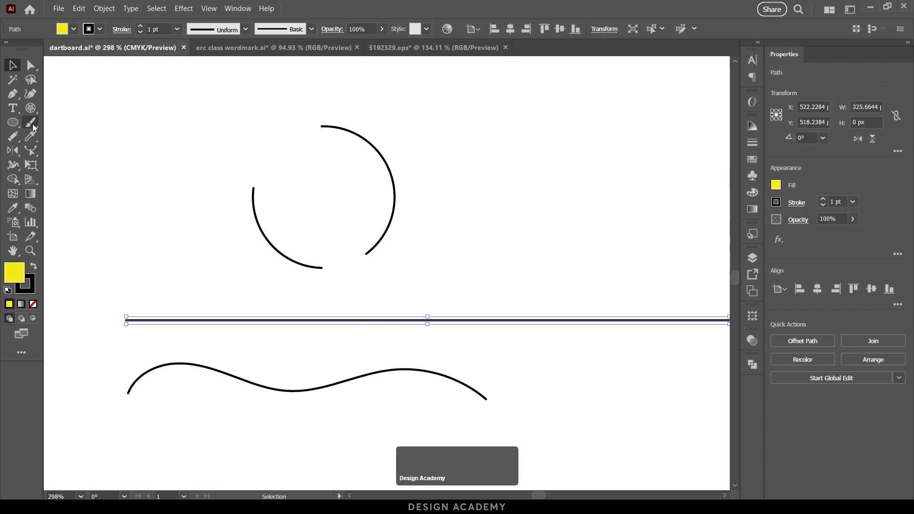
click(13, 136)
drag(265, 318, 326, 320)
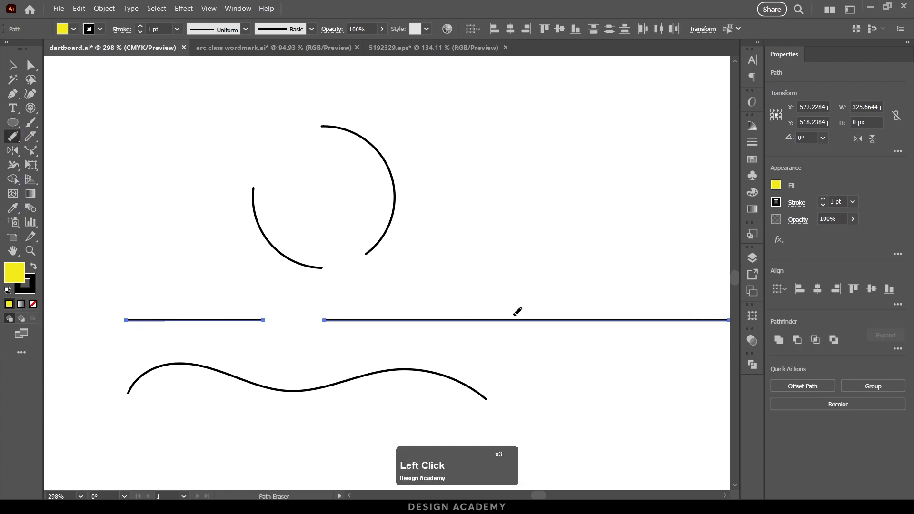
drag(560, 319, 621, 320)
Erase two sections of the wavy path with the Path Eraser tool, then deselect it
key(v)
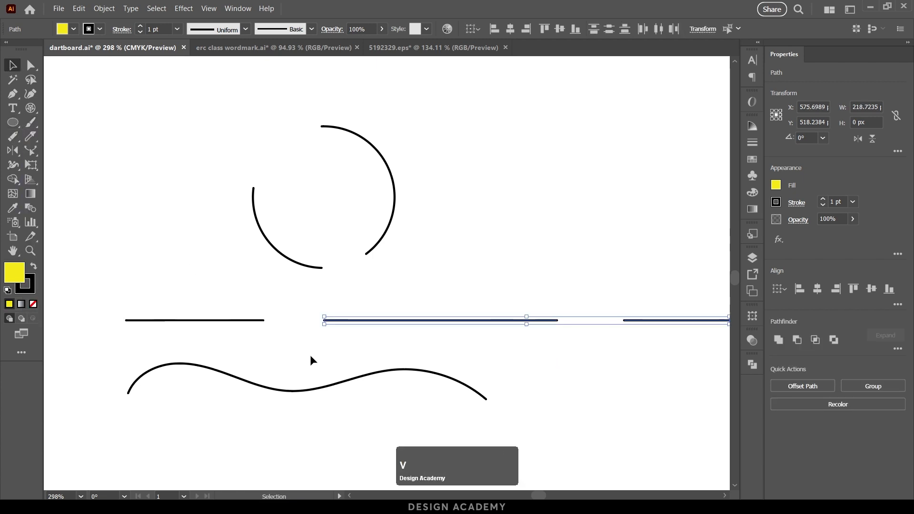
click(320, 387)
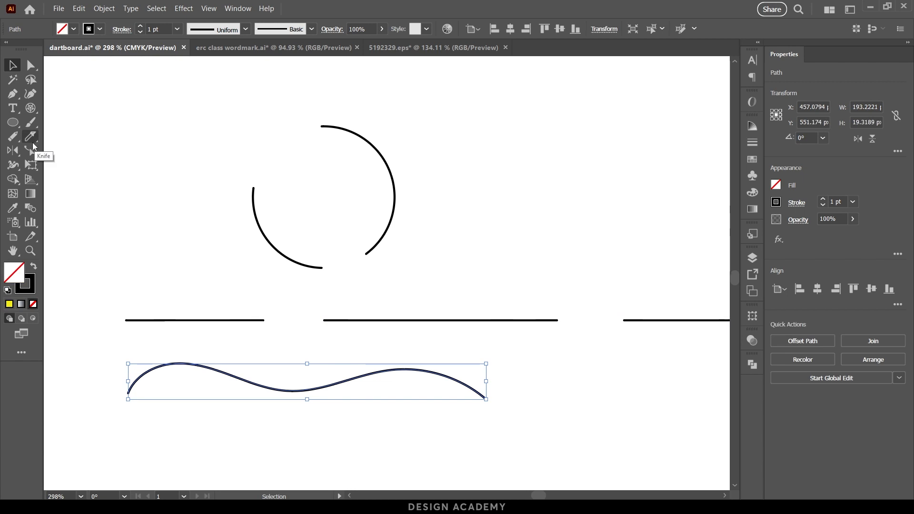
click(13, 136)
mouse_move(241, 374)
mouse_down()
mouse_move(285, 393)
mouse_move(316, 388)
mouse_up()
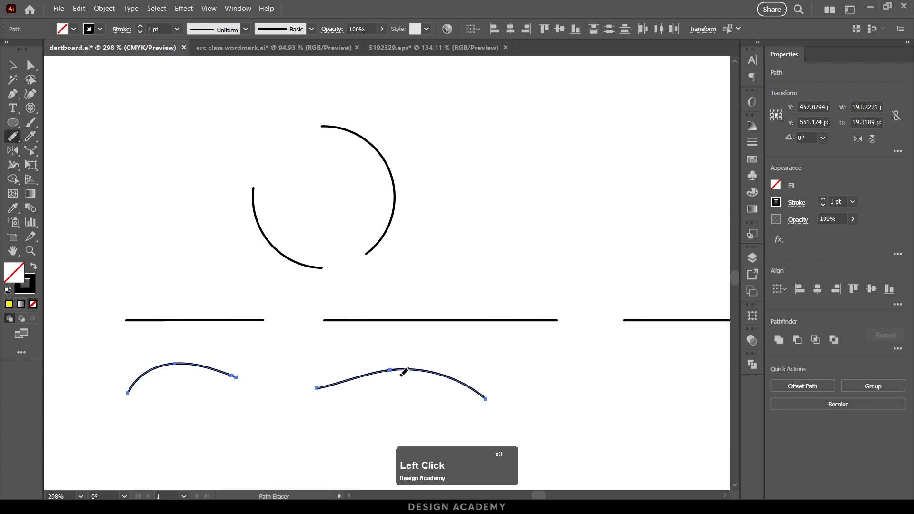
drag(422, 369, 495, 372)
key(v)
click(608, 364)
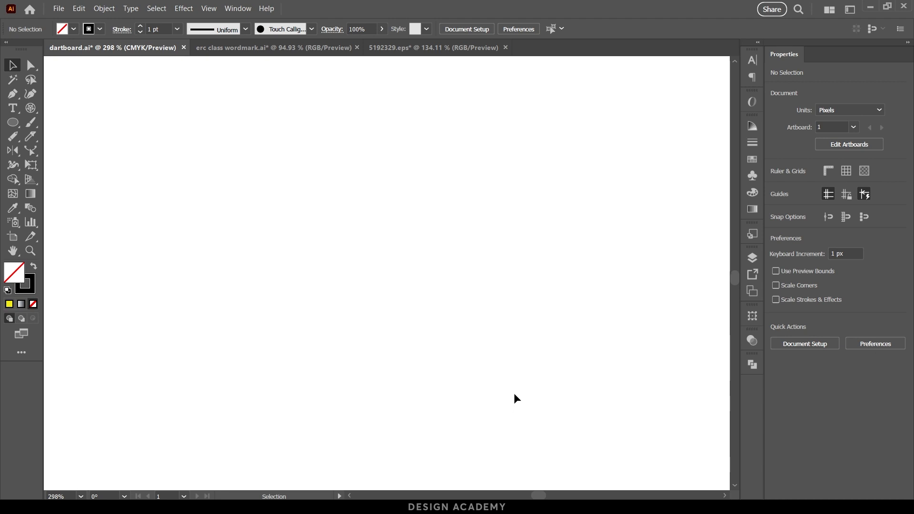
Draw two crossing wavy curves and, beside them, two crossing near-straight lines with the Pencil tool
key(n)
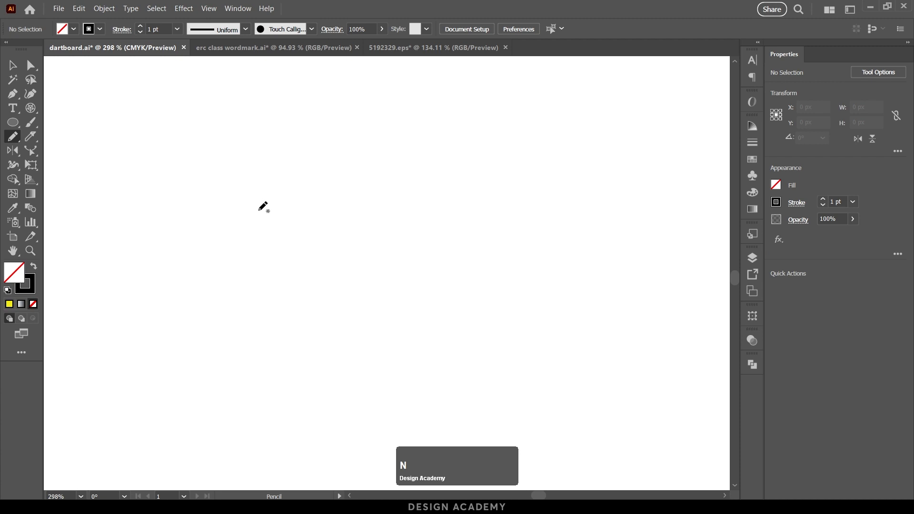
mouse_move(192, 192)
mouse_down()
mouse_move(256, 207)
mouse_move(305, 260)
mouse_move(400, 253)
mouse_up()
mouse_move(399, 202)
mouse_down()
mouse_move(312, 254)
mouse_move(211, 273)
mouse_up()
drag(568, 161, 486, 288)
drag(451, 155, 588, 281)
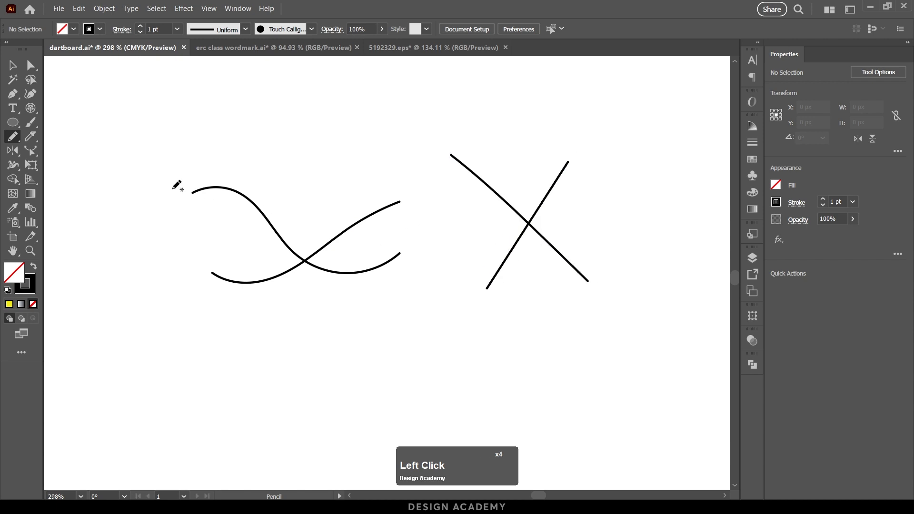
Trim the lower ends of the two crossing curves and join them at their intersection with the Join tool
key(v)
drag(198, 157, 408, 324)
click(12, 136)
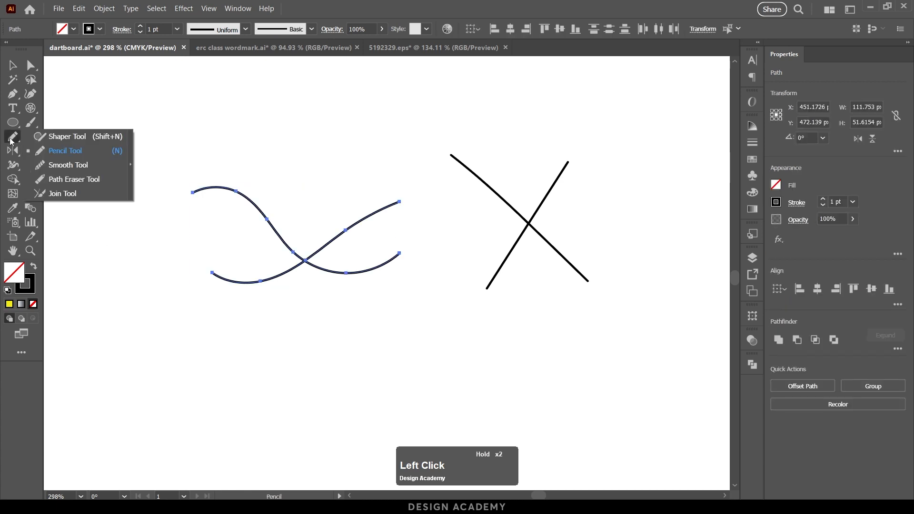
click(62, 193)
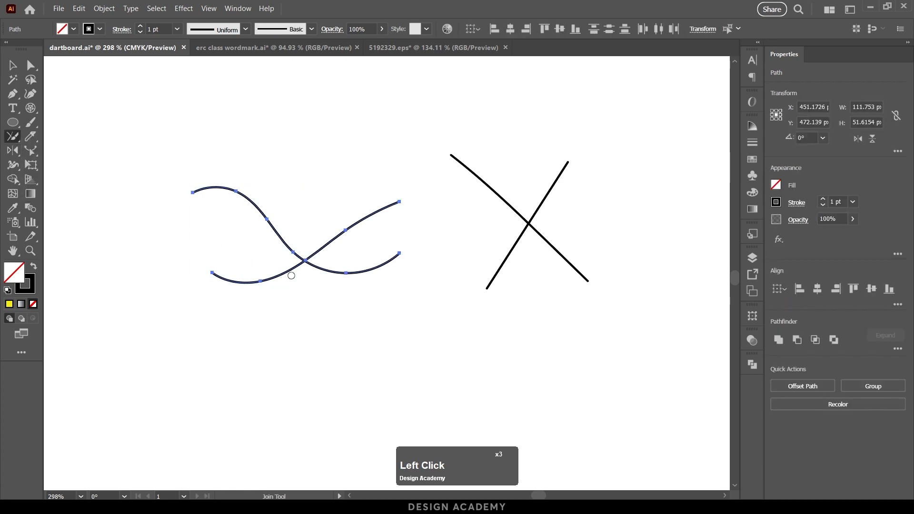
drag(330, 266, 250, 268)
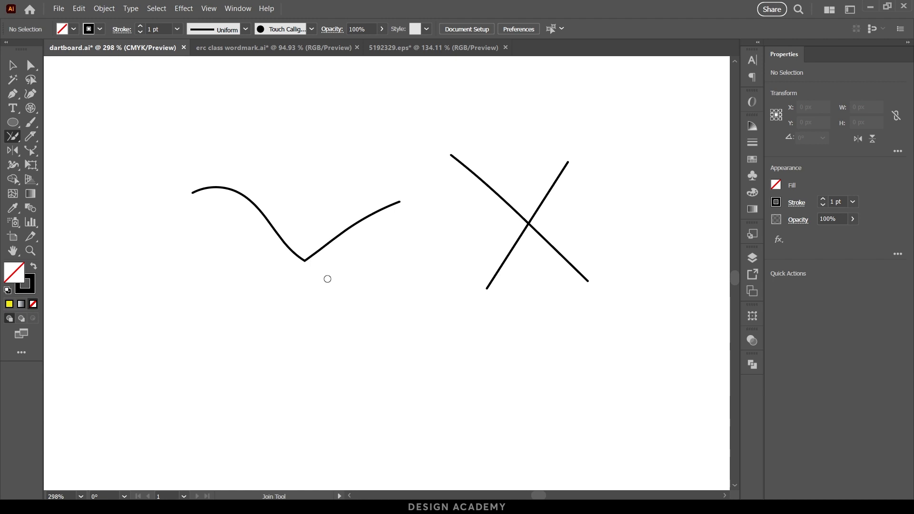
Move the joined curve slightly to check that it is one path, and undo the move
drag(306, 255, 545, 299)
key(v)
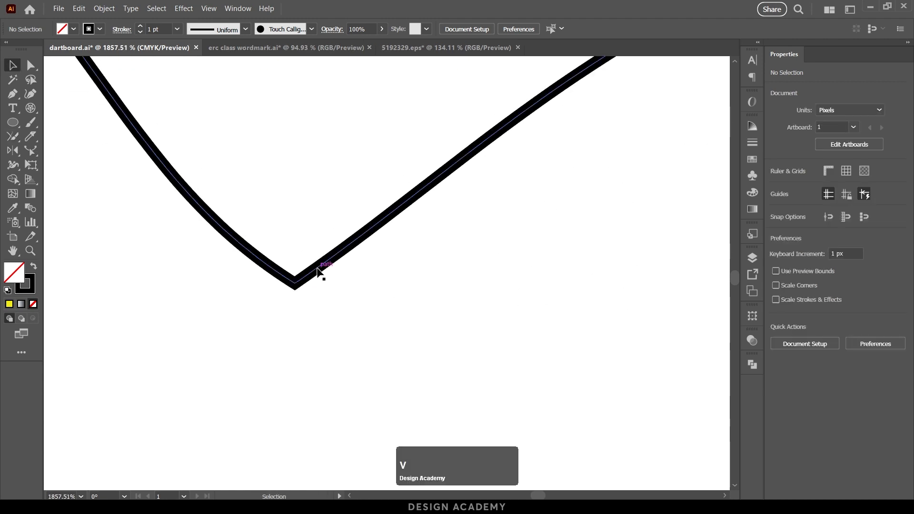
click(317, 268)
drag(297, 288, 300, 296)
ctrl+space+drag(476, 287, 311, 245)
key(ctrl+z)
Trim and join the two crossing straight lines into a right-pointing chevron with the Join tool, and move it slightly left
ctrl+drag(465, 285, 427, 296)
drag(426, 295, 201, 298)
ctrl+drag(362, 254, 354, 291)
click(552, 304)
drag(551, 318, 247, 240)
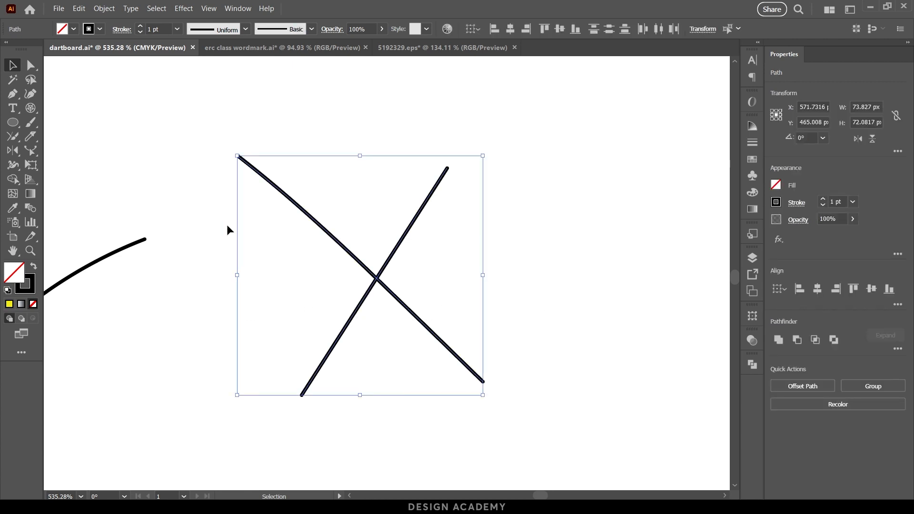
drag(13, 137, 77, 188)
click(77, 192)
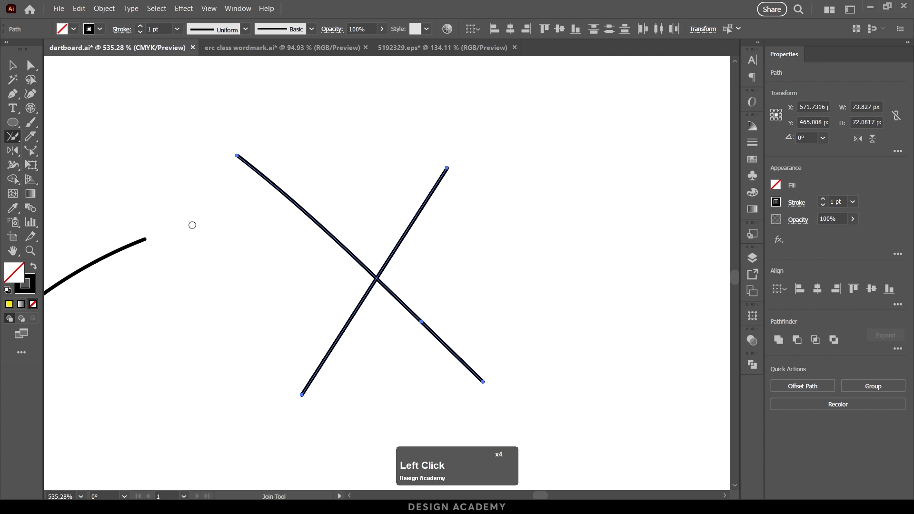
drag(387, 229, 406, 332)
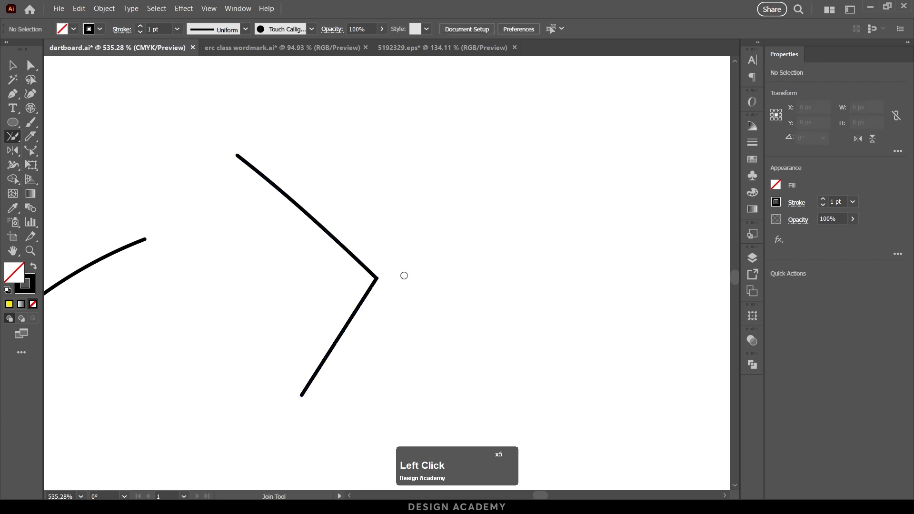
key(v)
drag(376, 282, 355, 281)
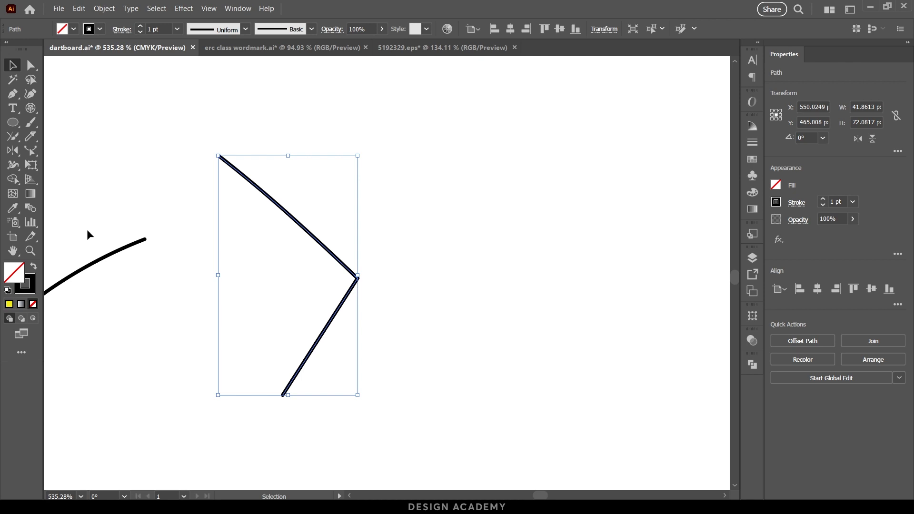
Draw a vertical line about 37 px tall and a shorter slanted line to its right with the Pen tool
click(13, 98)
click(451, 147)
shift+click(493, 268)
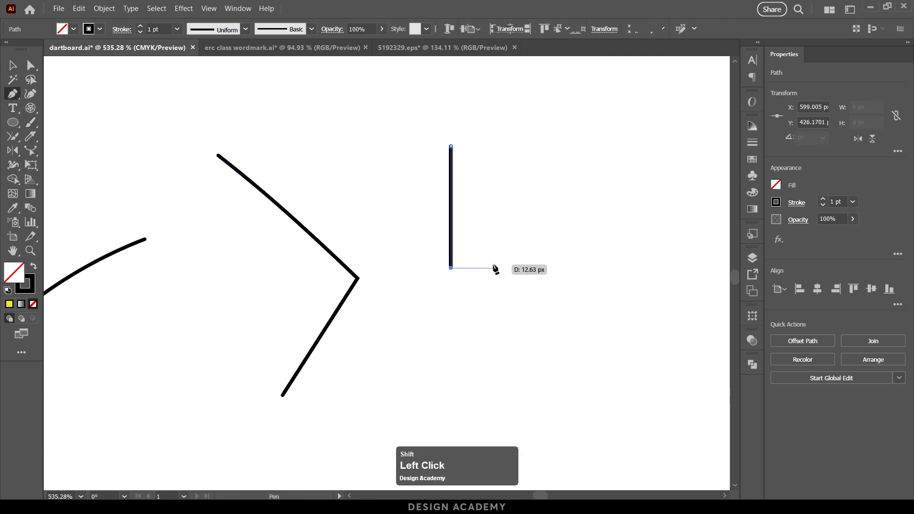
key(v)
click(524, 226)
key(p)
click(559, 168)
click(521, 248)
key(v)
click(345, 179)
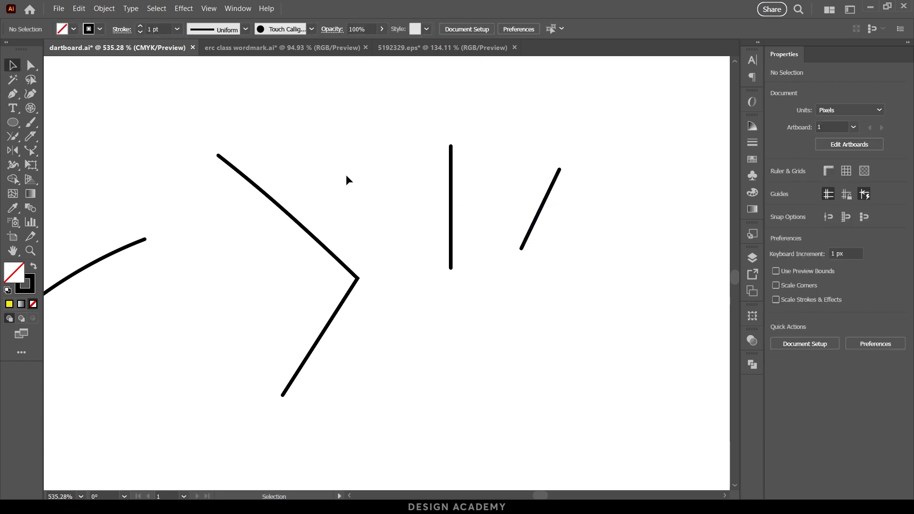
Join the lower endpoints of the vertical and slanted lines, and undo the join
double_click(473, 245)
click(30, 66)
drag(413, 232, 583, 305)
right_click(521, 247)
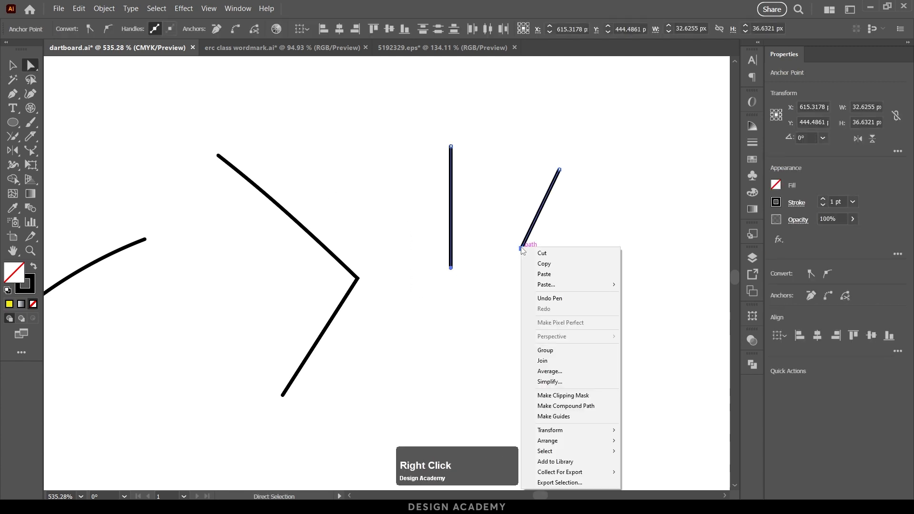
click(542, 361)
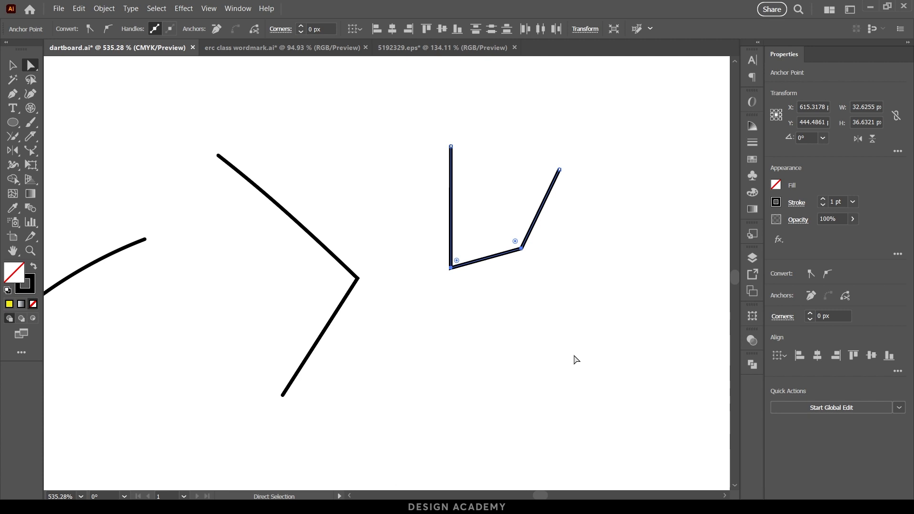
key(ctrl+z)
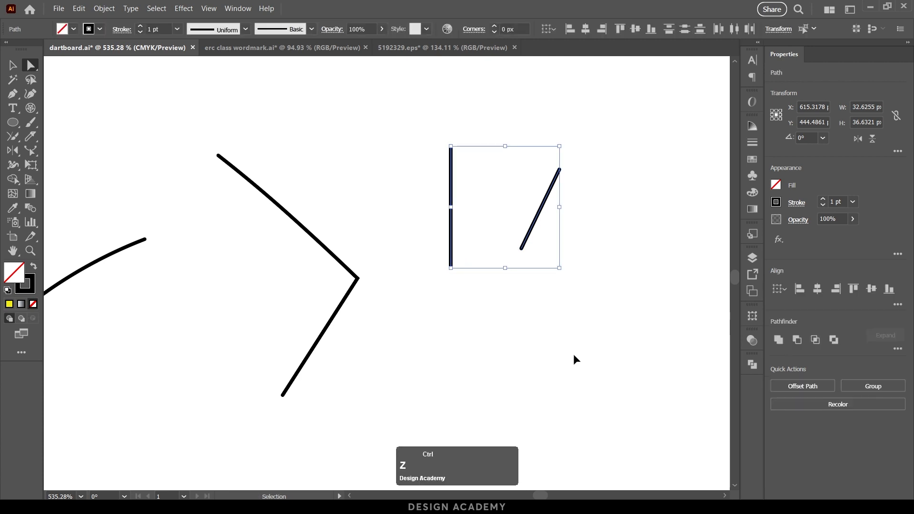
Join the lower endpoints of the vertical and slanted lines again, and join their upper endpoints to close the four-sided shape
key(ctrl+j)
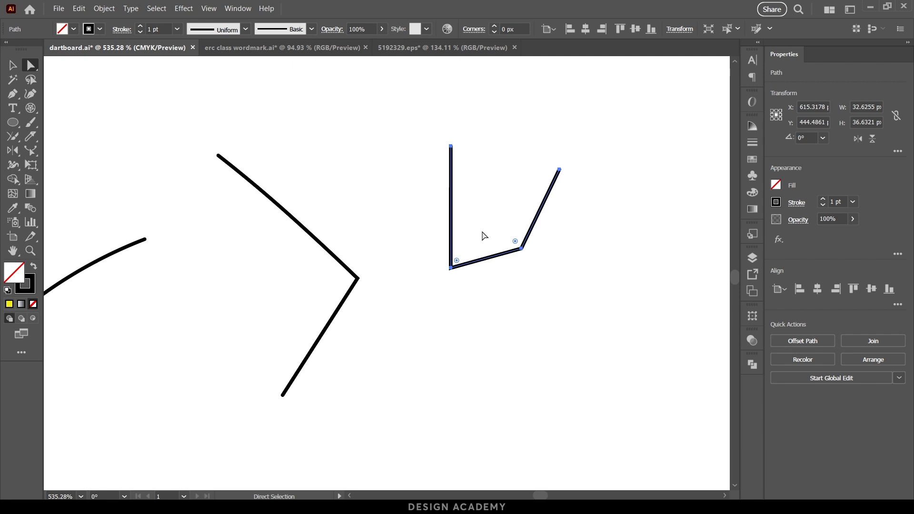
drag(387, 97, 620, 184)
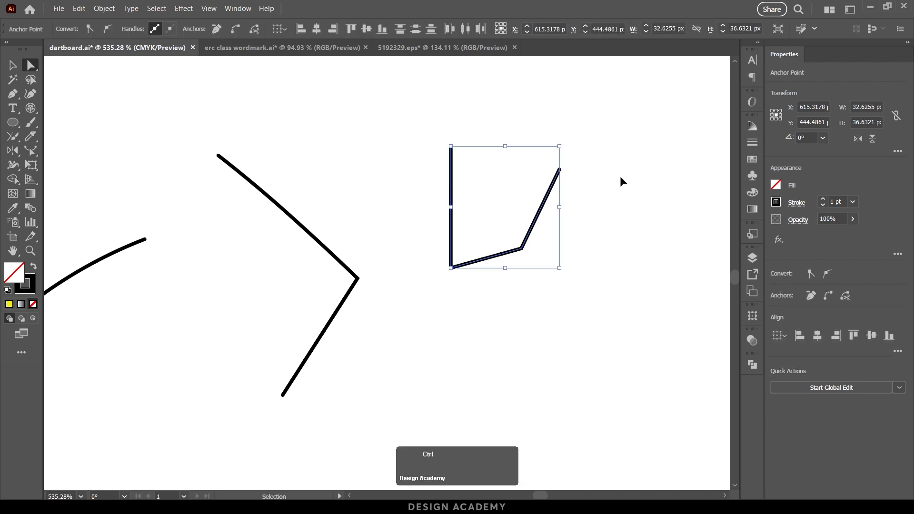
key(ctrl+j)
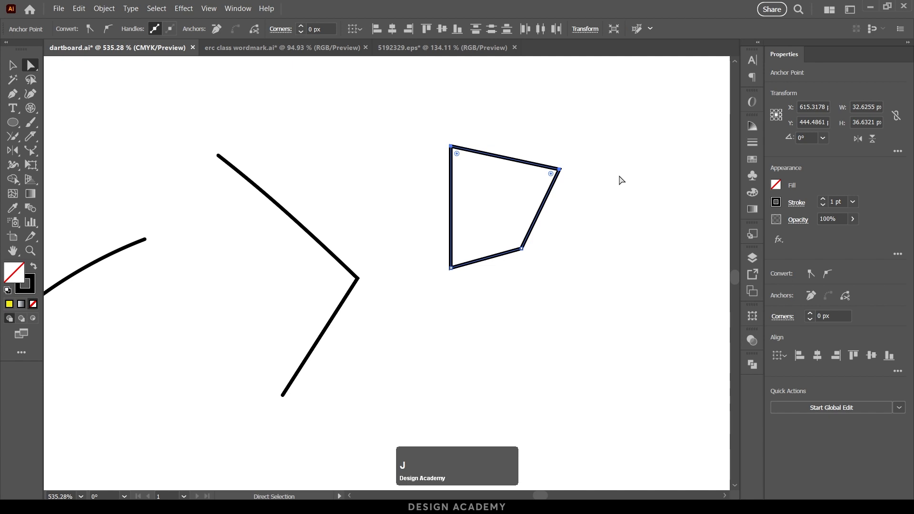